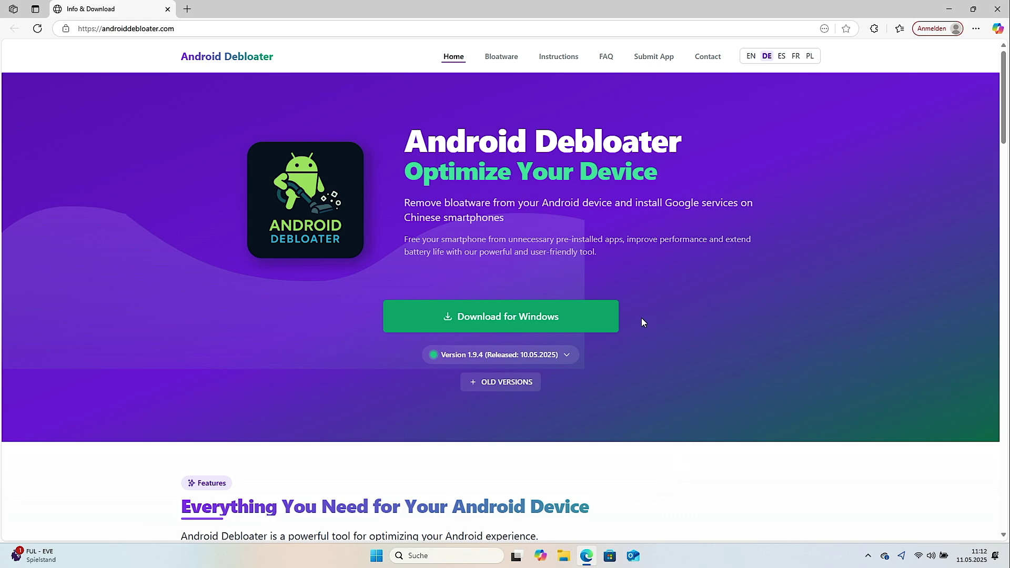
# Download AndroidDebloater_Setup_v1.9.4.exe via 'Download for Windows' on androiddebloater.com.
pyautogui.click(590, 317)
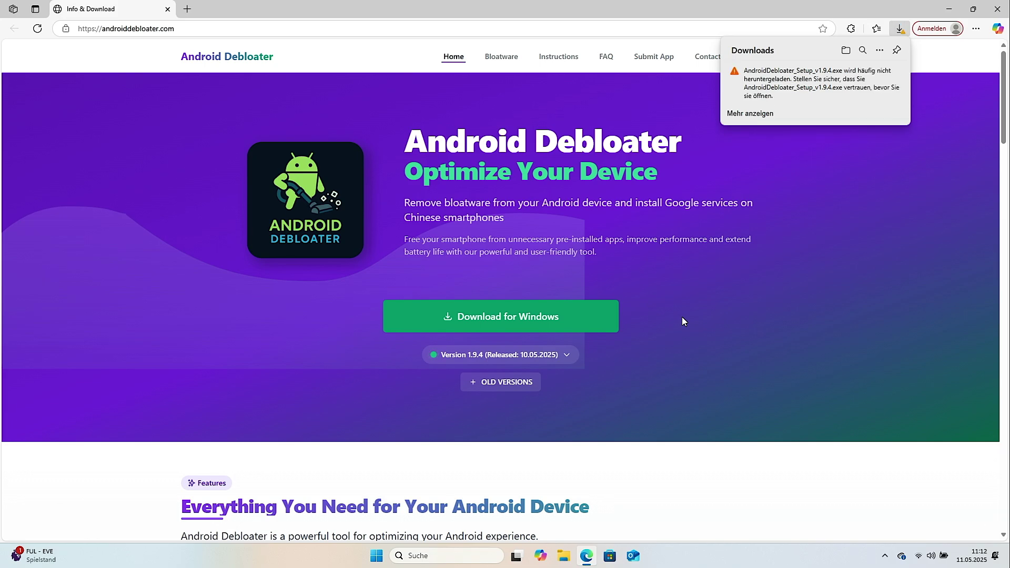
# Keep the SmartScreen-flagged AndroidDebloater_Setup_v1.9.4.exe with Beibehalten, then Trotzdem beibehalten.
pyautogui.click(889, 73)
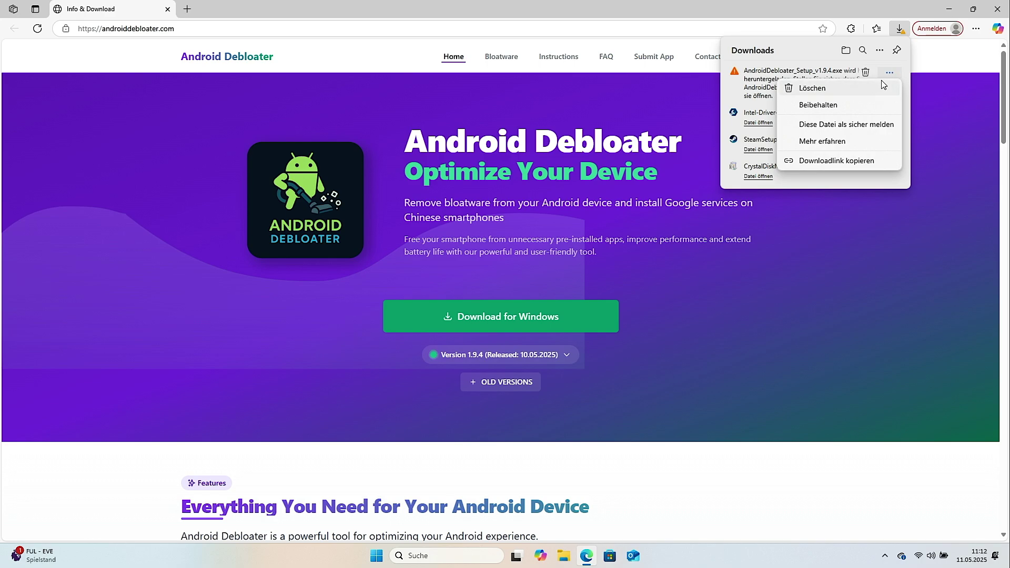
pyautogui.click(866, 105)
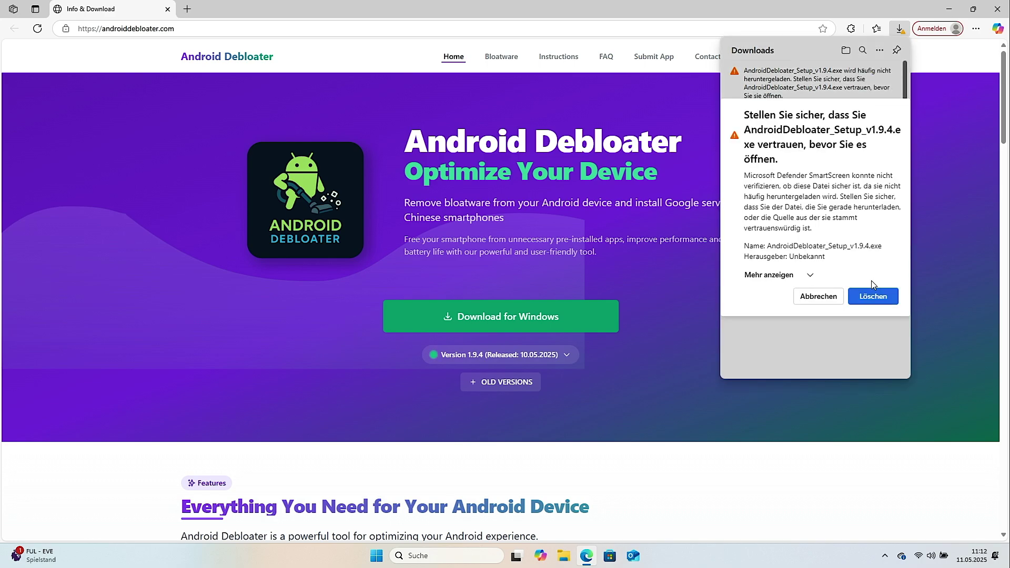
pyautogui.click(810, 276)
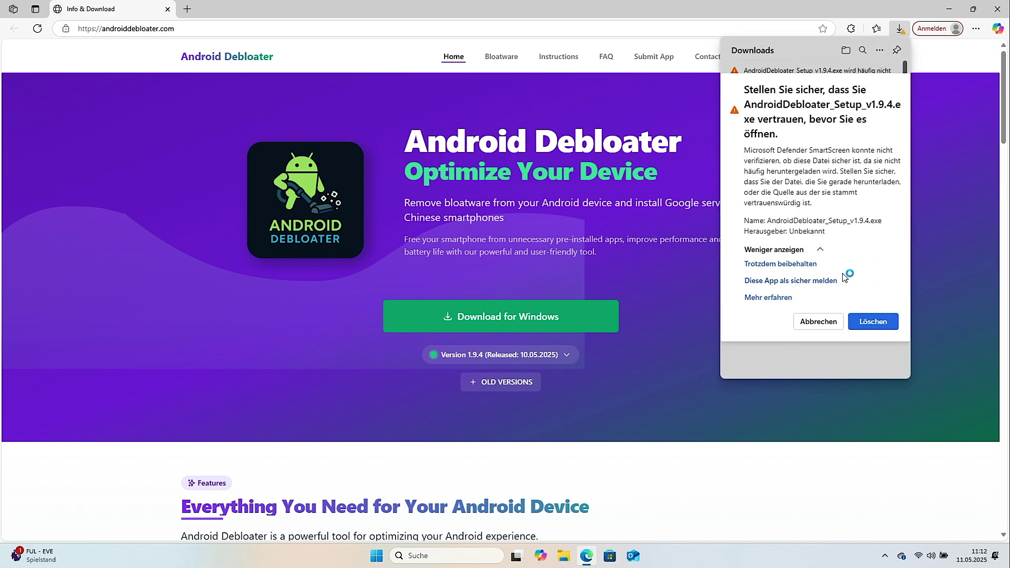
pyautogui.click(812, 265)
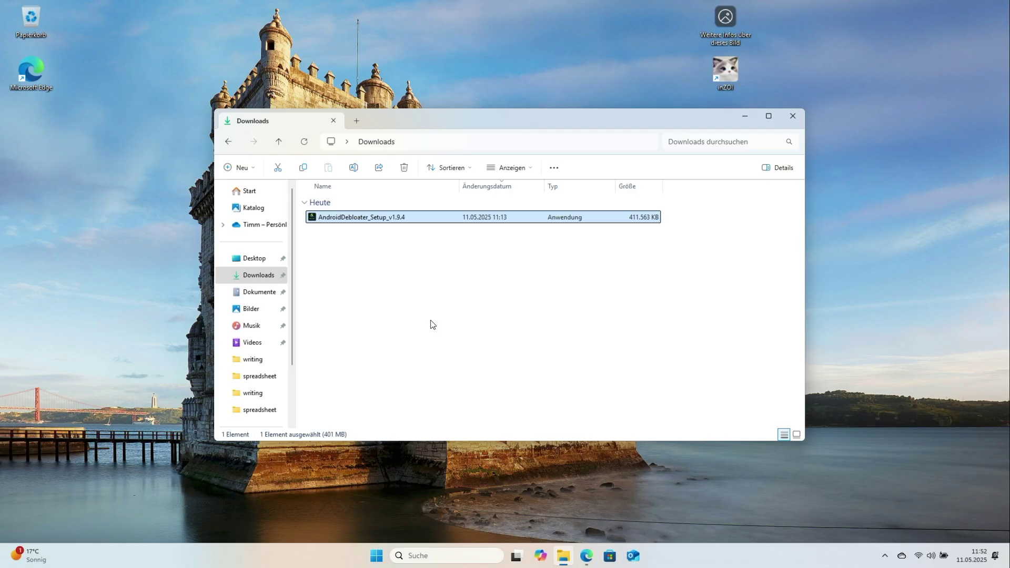
# Launch the setup file, approve it in UAC, and keep Deutsch as the setup language.
pyautogui.press('Return')
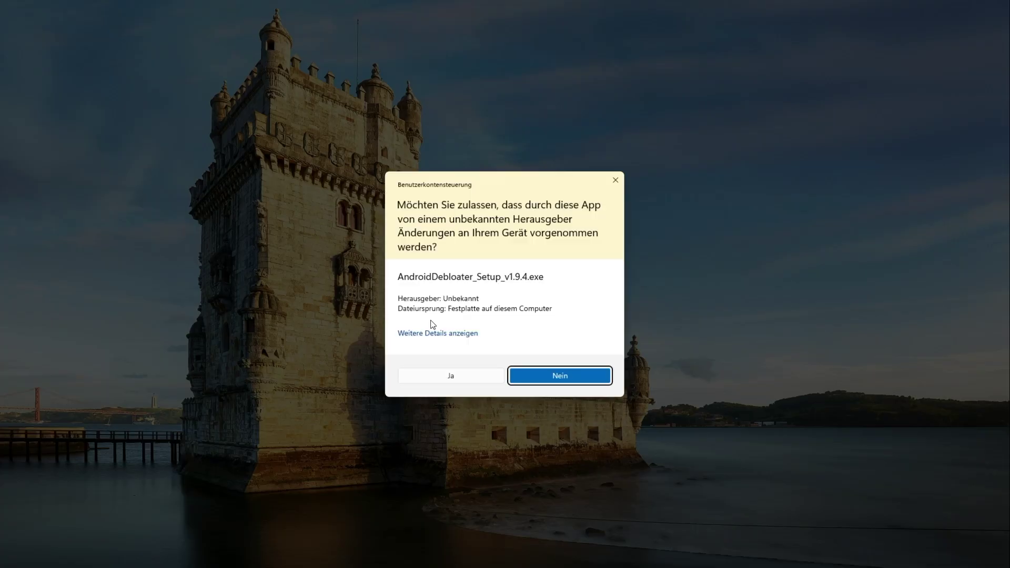
pyautogui.click(447, 377)
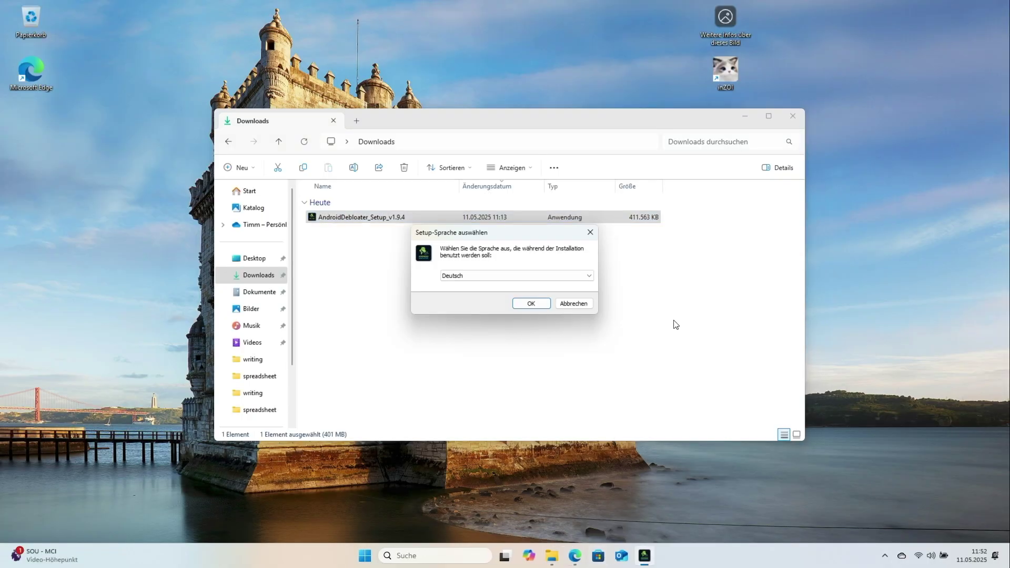
pyautogui.click(564, 275)
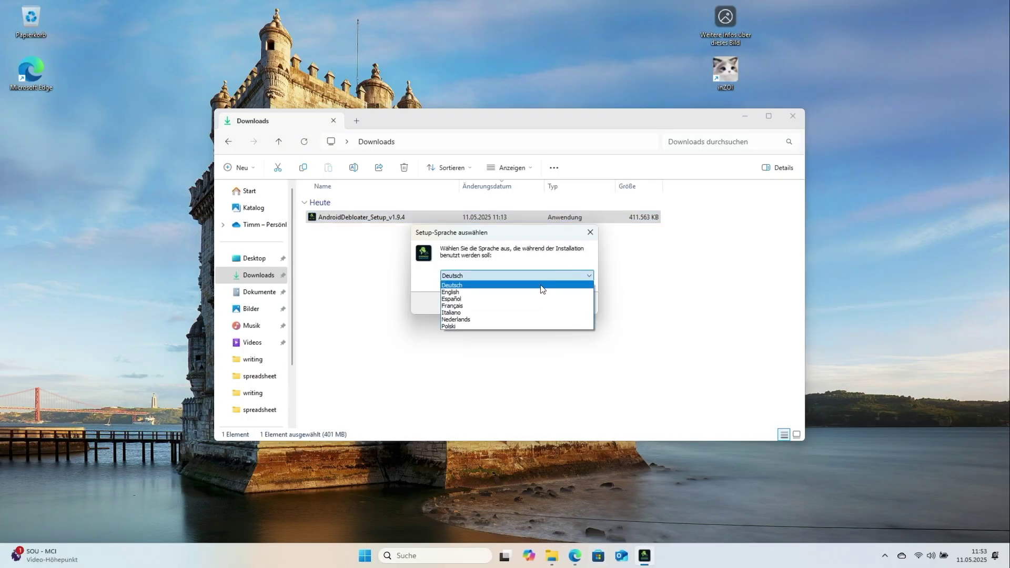
pyautogui.click(541, 285)
# Install Android Debloater into the default folder with a desktop shortcut.
pyautogui.click(541, 303)
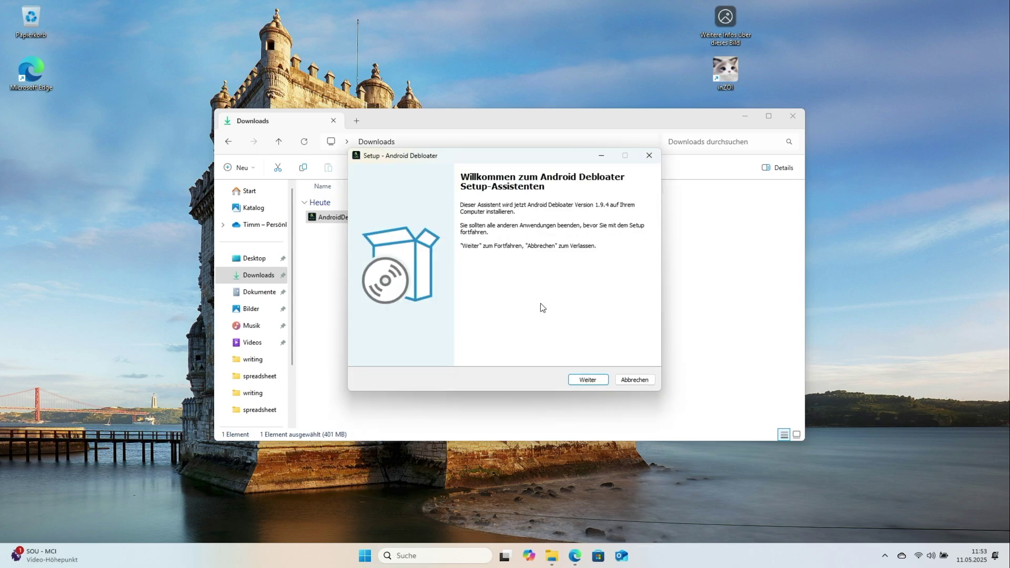
pyautogui.click(604, 380)
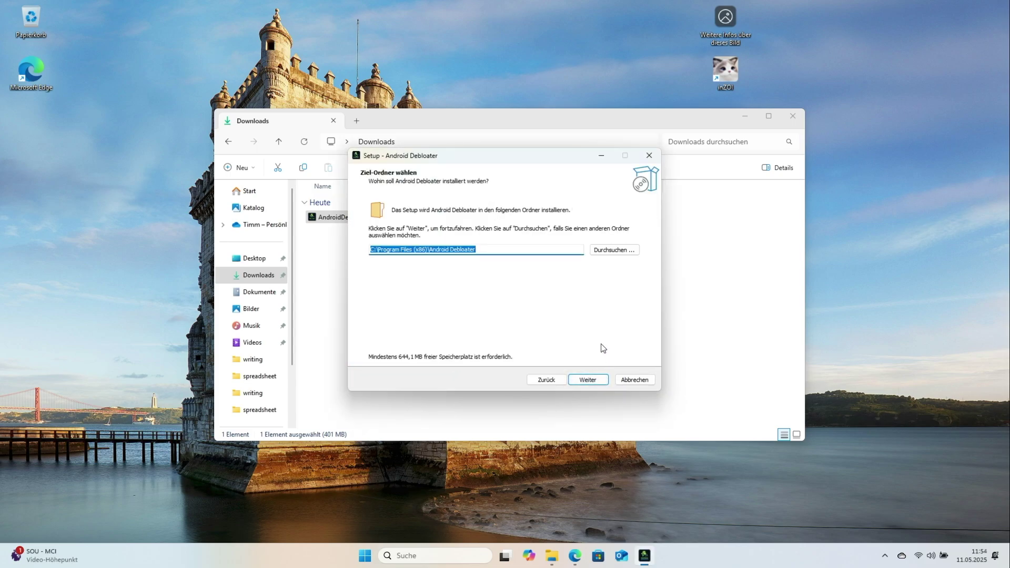
pyautogui.click(601, 380)
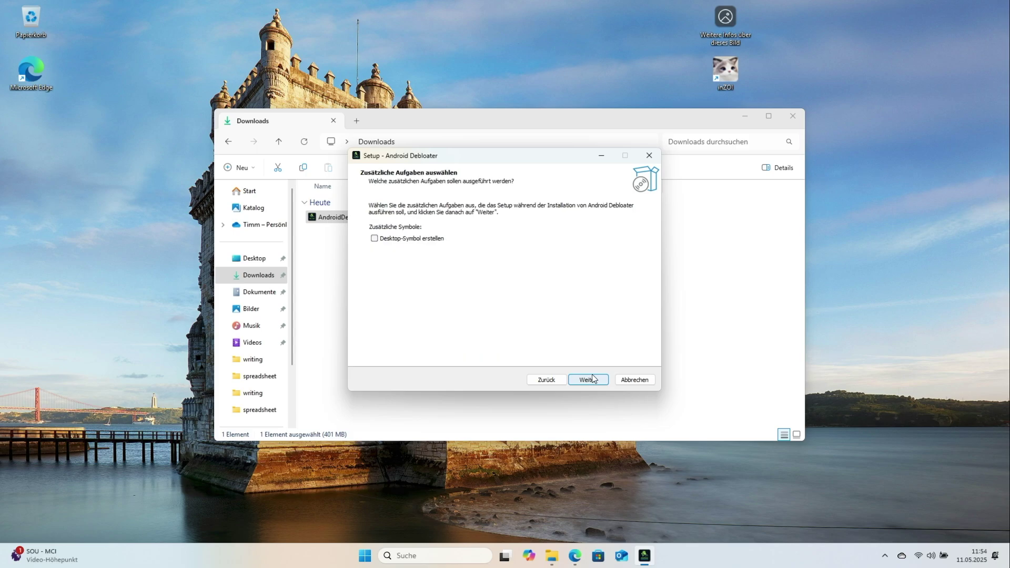
pyautogui.click(423, 242)
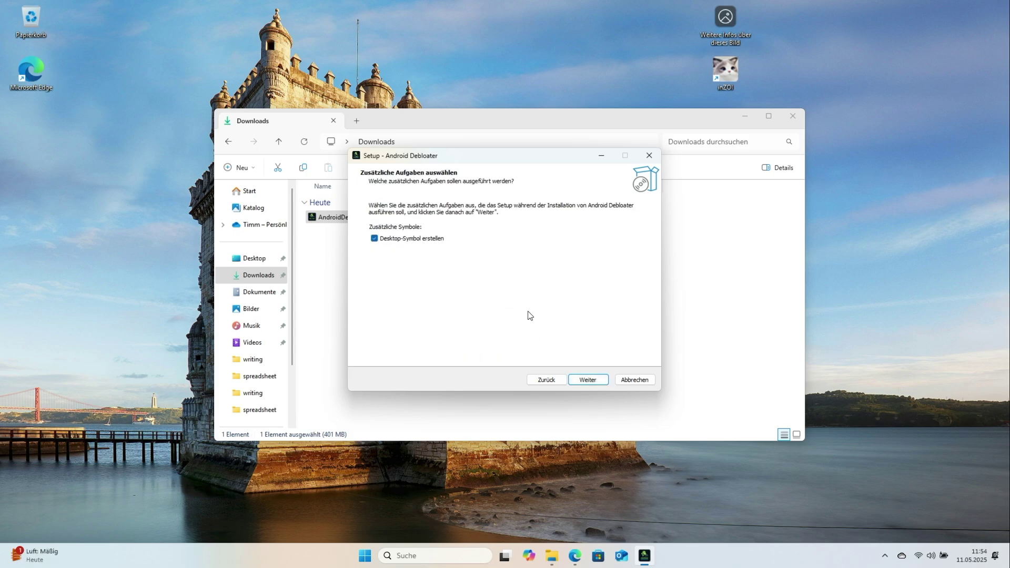
pyautogui.click(591, 382)
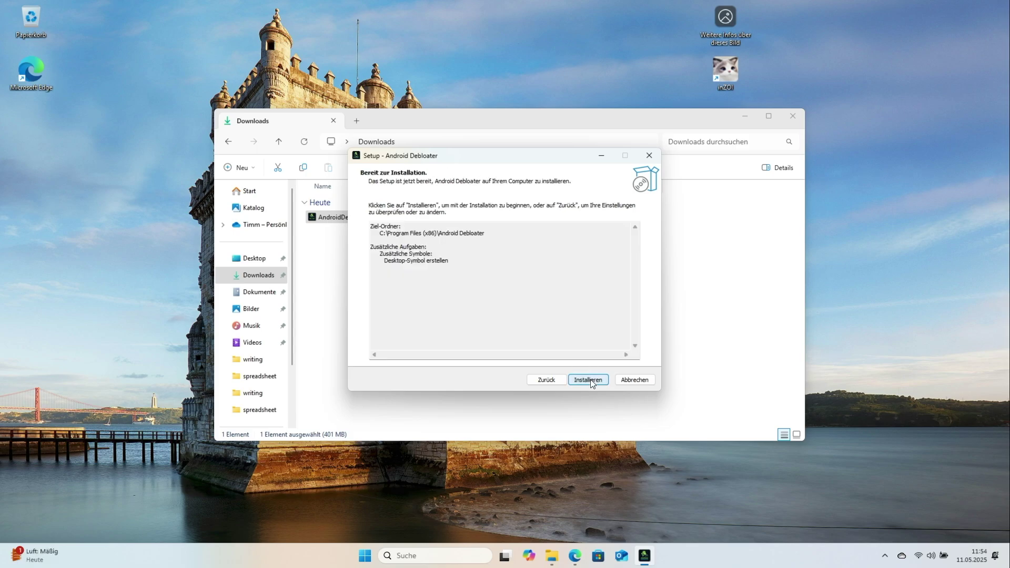
pyautogui.click(589, 380)
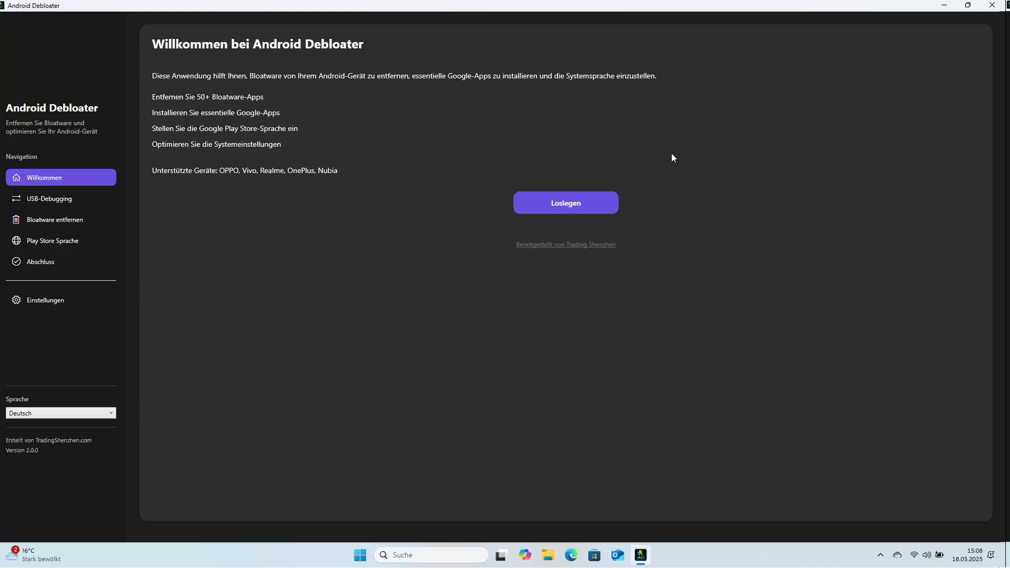
# Start the guided setup with Loslegen to reach the USB-Debugging page.
pyautogui.click(593, 203)
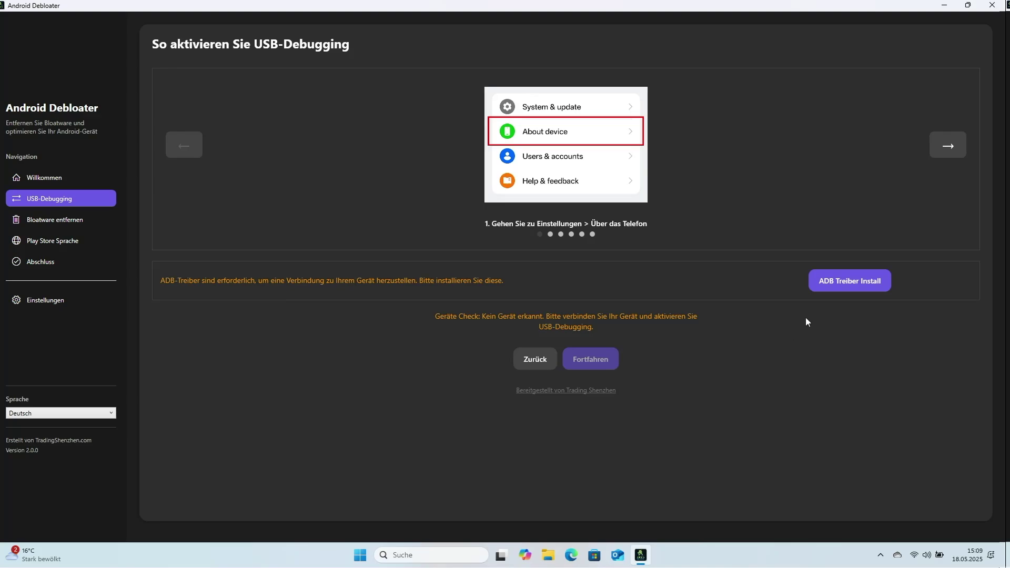
# Install the Universal ADB driver into its default folder, approving UAC, and close the installer.
pyautogui.click(848, 280)
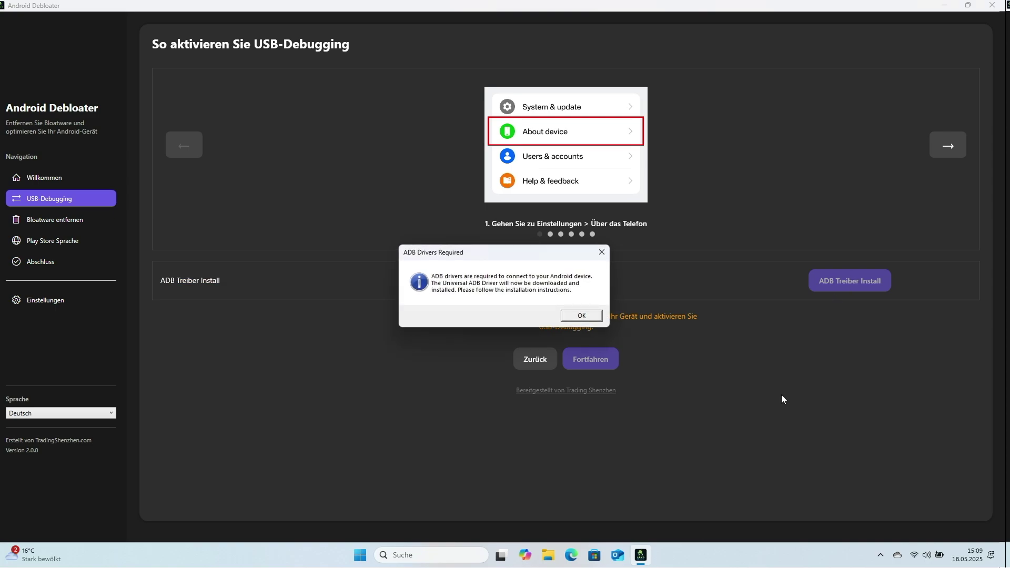
pyautogui.click(585, 318)
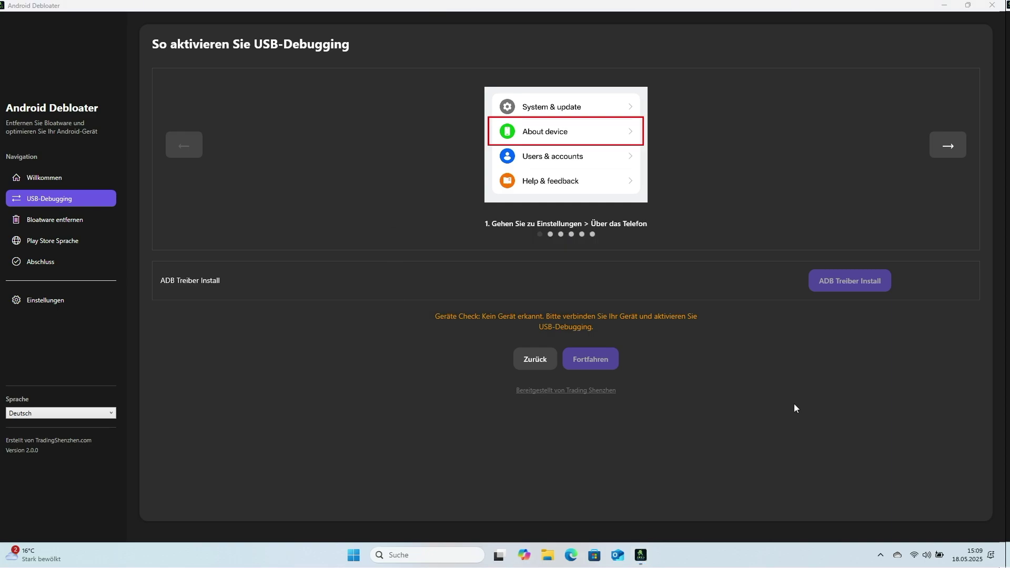
pyautogui.click(598, 366)
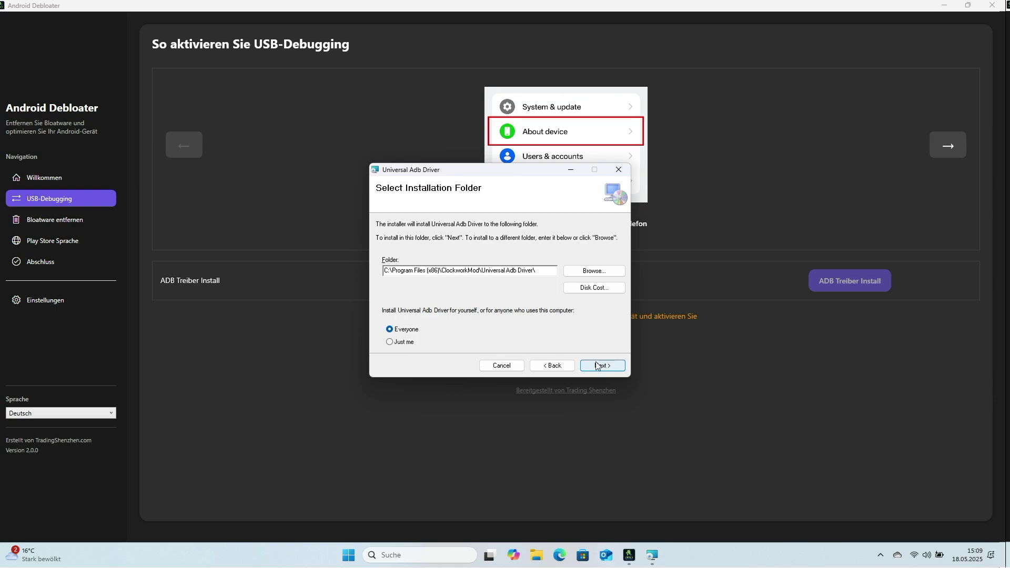
pyautogui.click(598, 366)
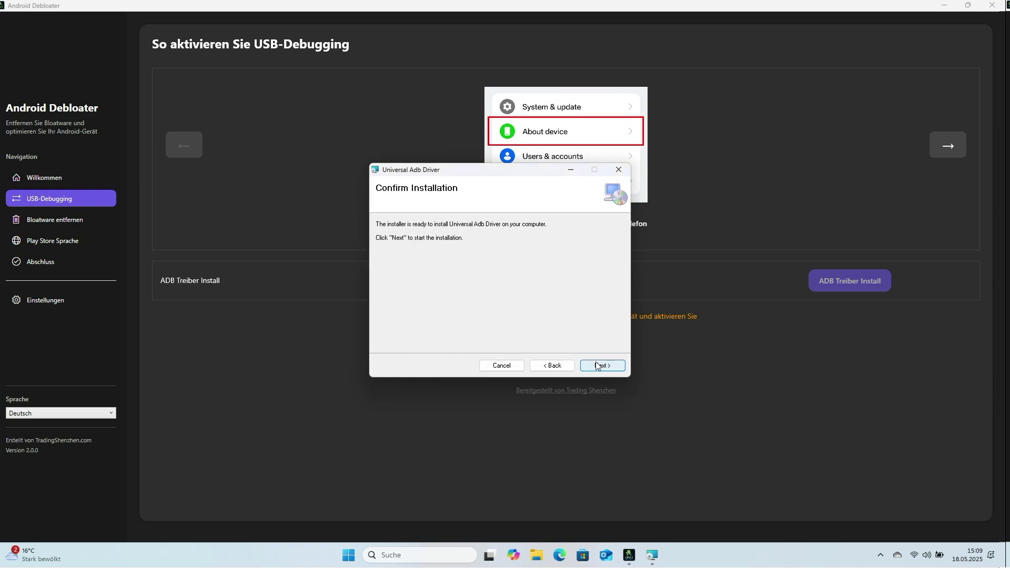
pyautogui.click(599, 367)
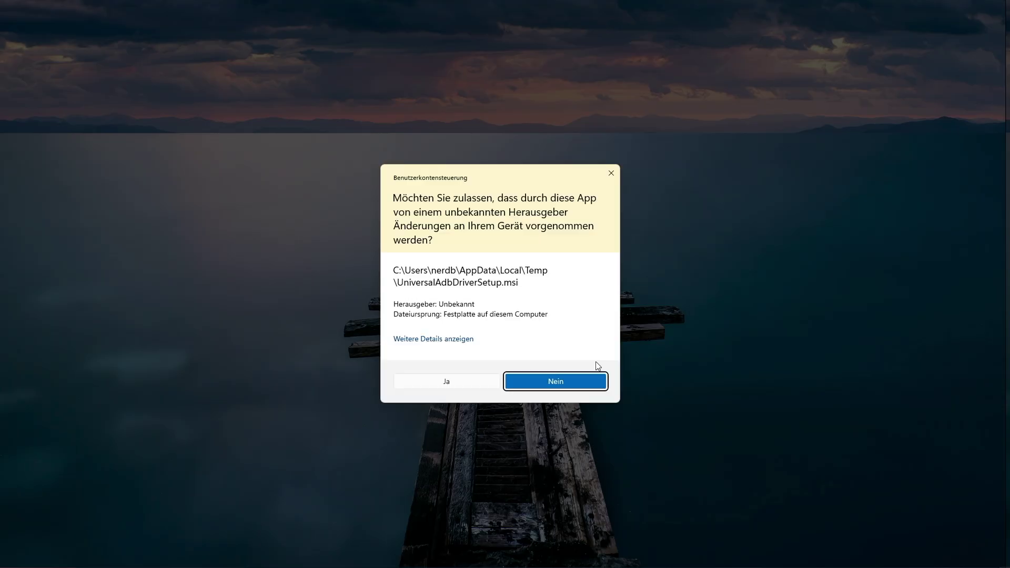
pyautogui.click(481, 385)
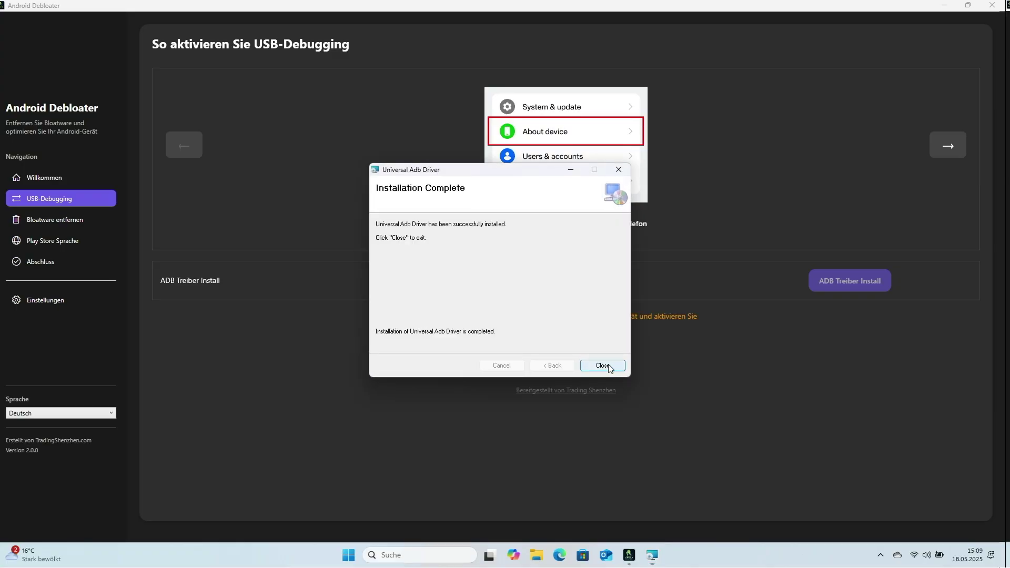
pyautogui.click(603, 366)
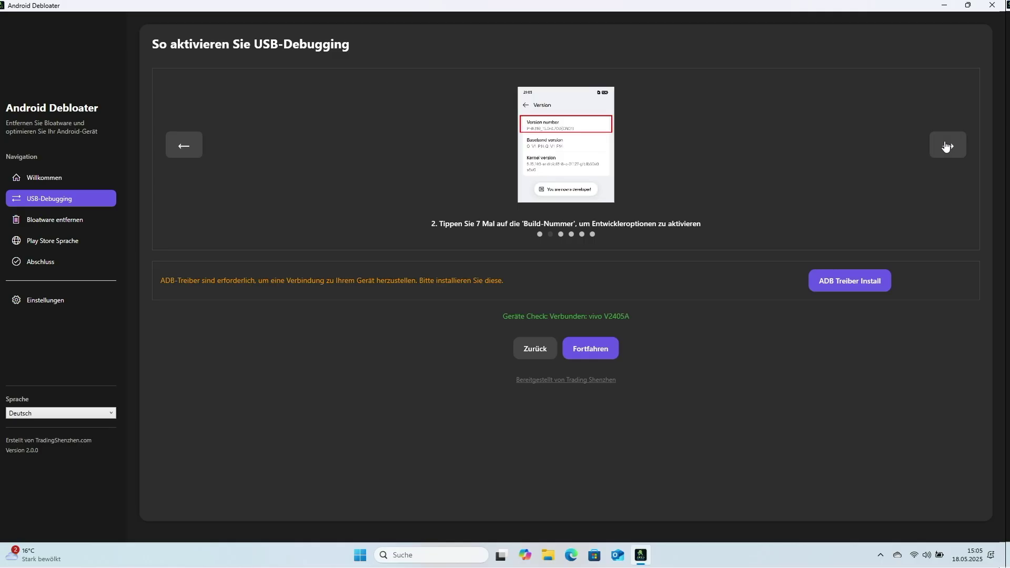
# Page the USB-Debugging guide forward to its final step 6.
pyautogui.click(947, 146)
pyautogui.click(947, 146)
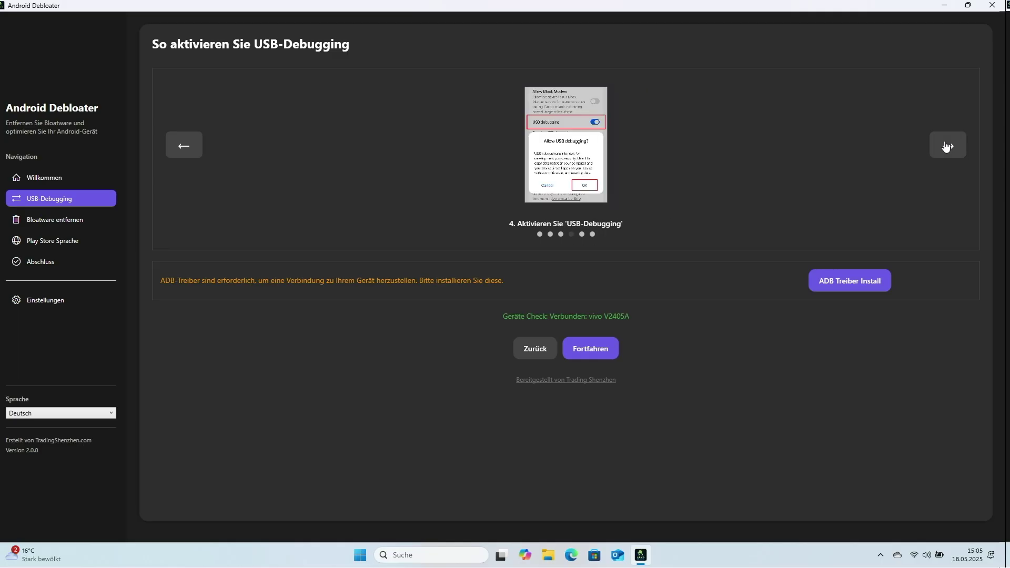
pyautogui.click(946, 146)
pyautogui.click(945, 145)
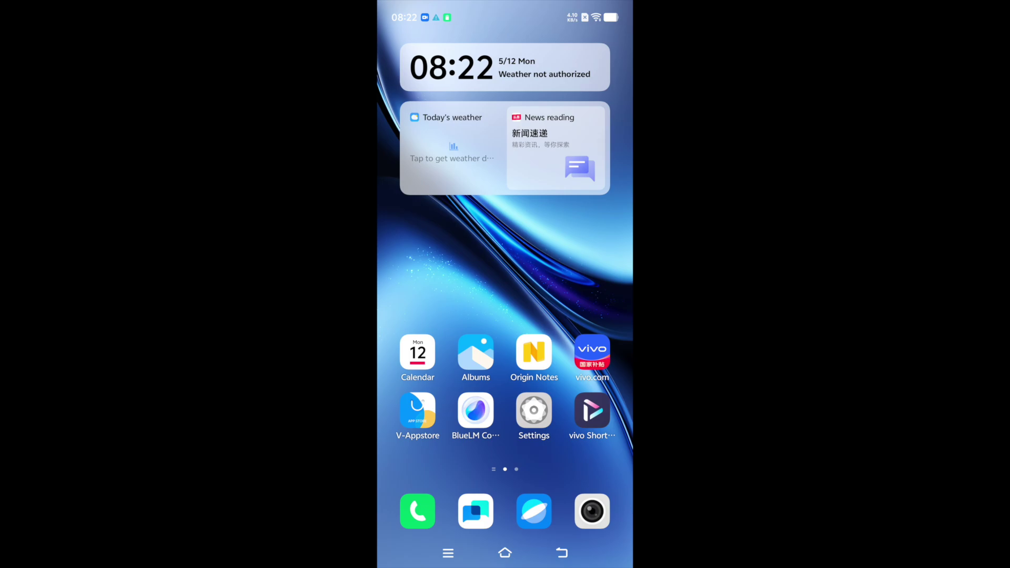
# Unlock developer mode by repeatedly tapping Software version under About phone's version info.
pyautogui.click(534, 410)
pyautogui.scroll(-6, 505, 316)
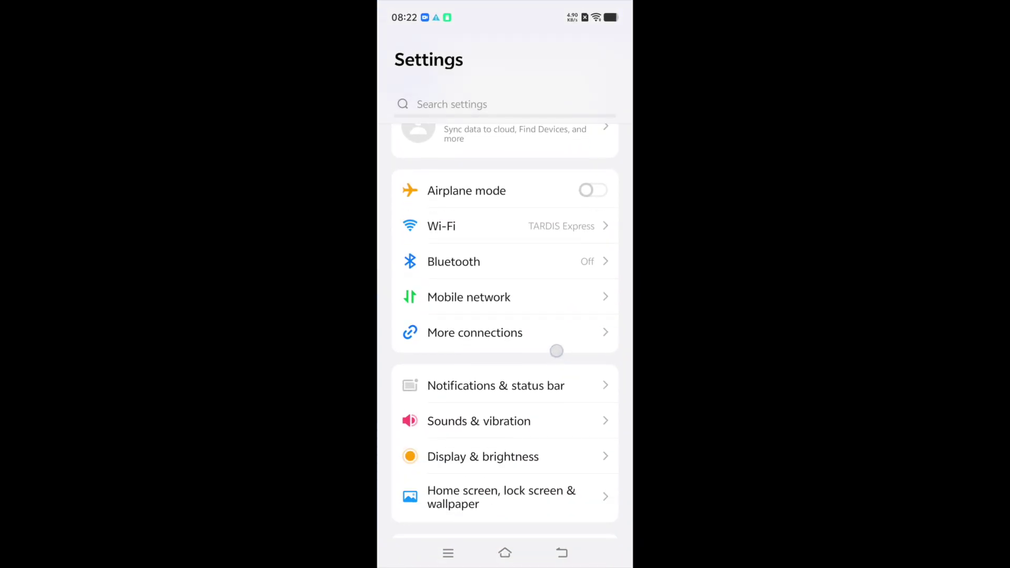
pyautogui.scroll(-5, 505, 316)
pyautogui.click(473, 445)
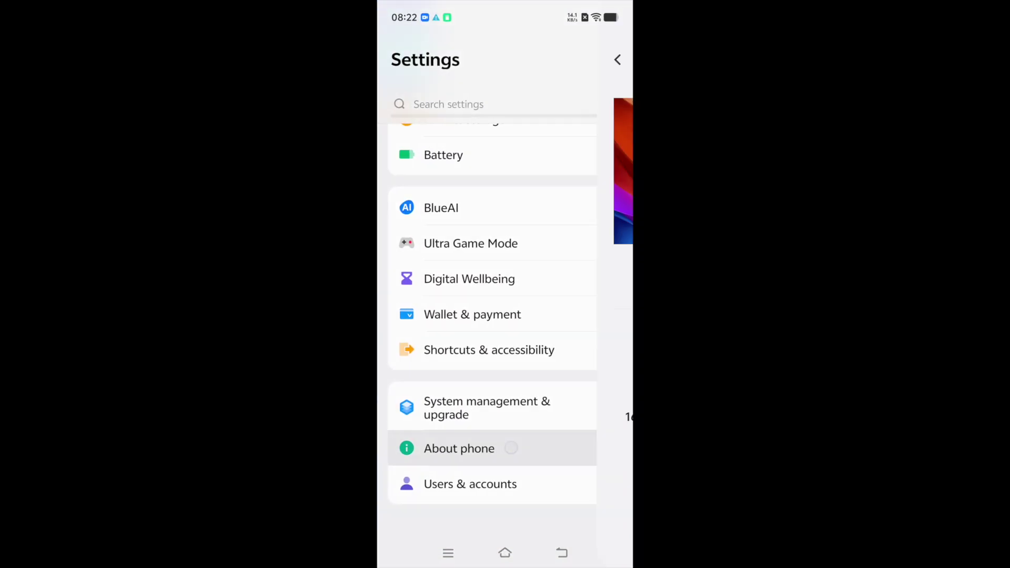
pyautogui.moveTo(421, 344); pyautogui.dragTo(430, 158)
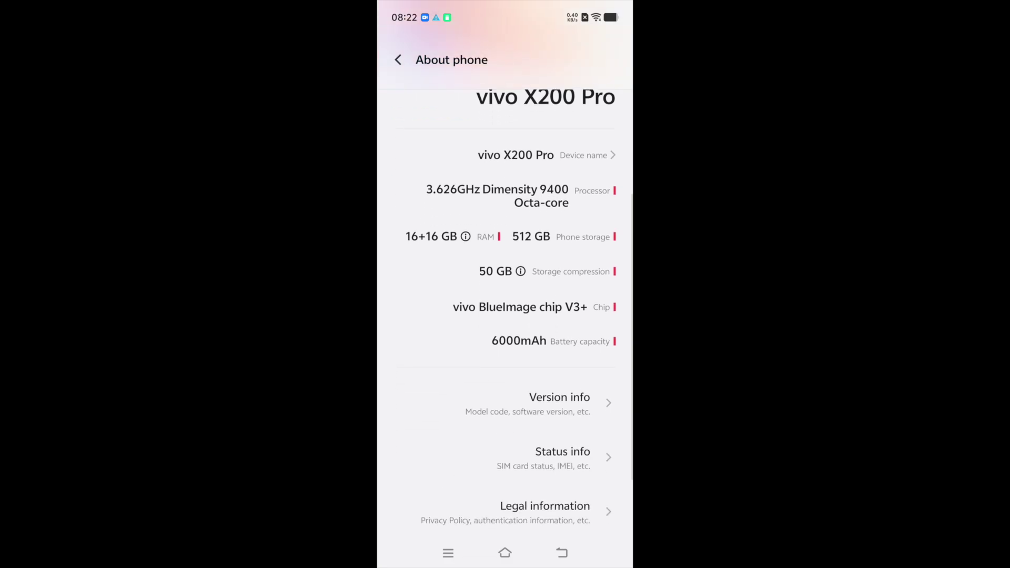
pyautogui.click(526, 392)
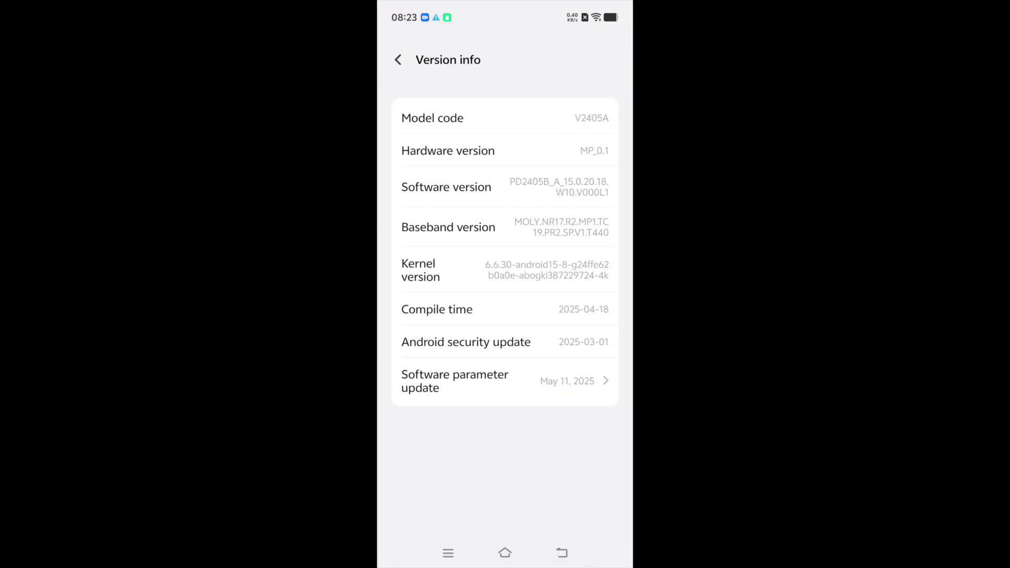
pyautogui.click(435, 190)
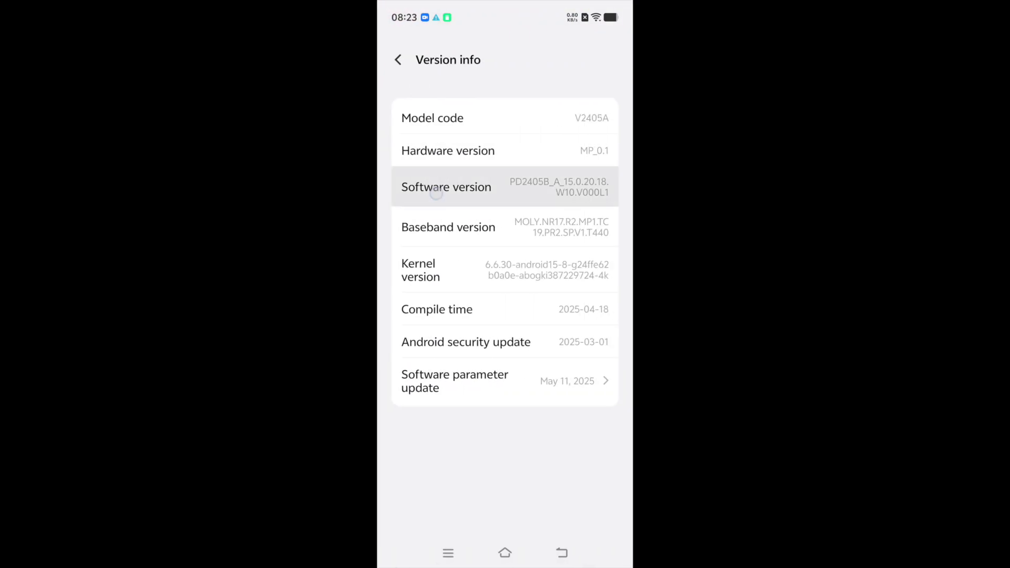
pyautogui.click(435, 190)
pyautogui.tripleClick(435, 190)
pyautogui.click(435, 190)
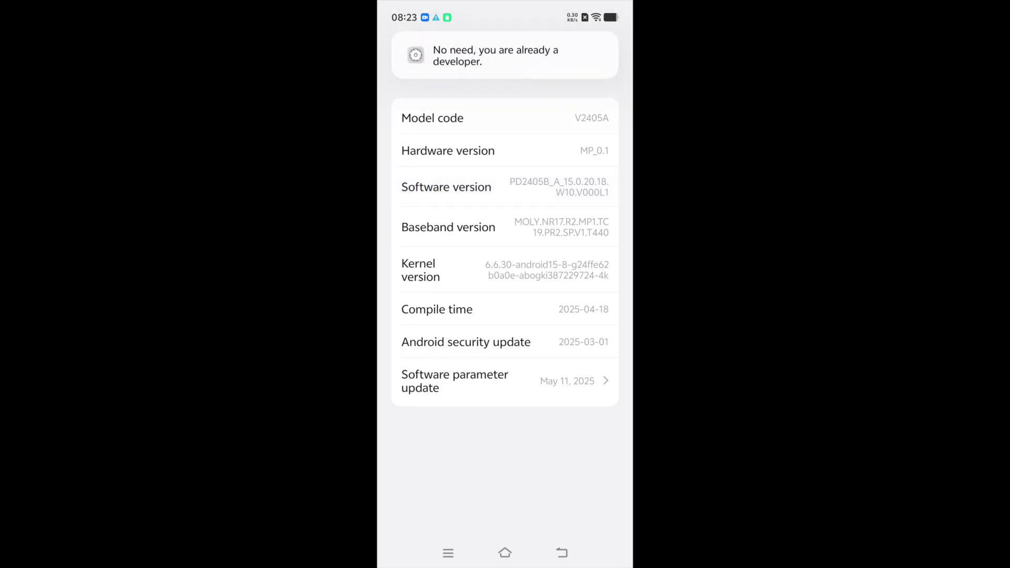
pyautogui.press('Escape')
pyautogui.press('Escape')
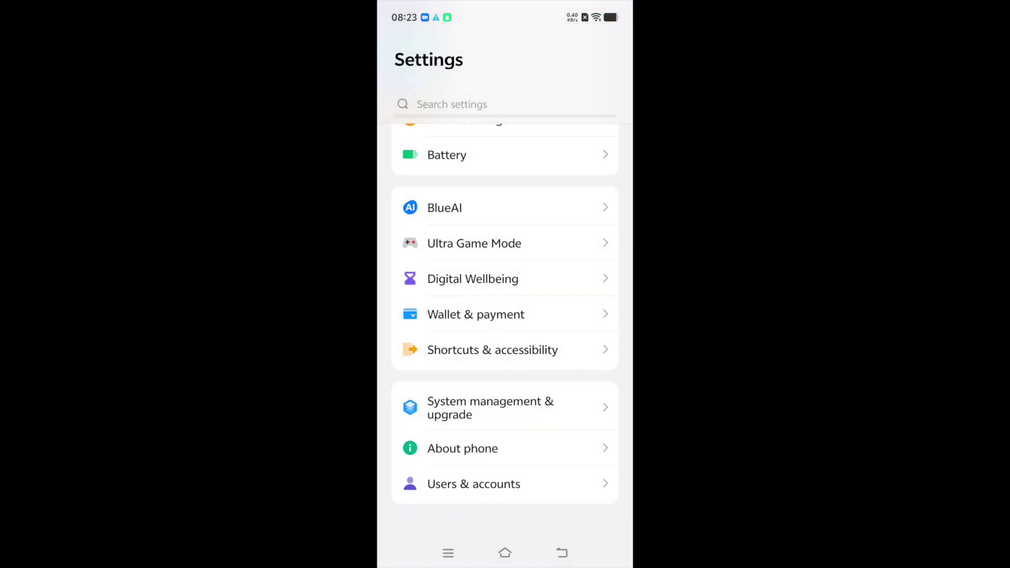
# Switch on Developer options under System management and confirm allowing development settings.
pyautogui.click(548, 407)
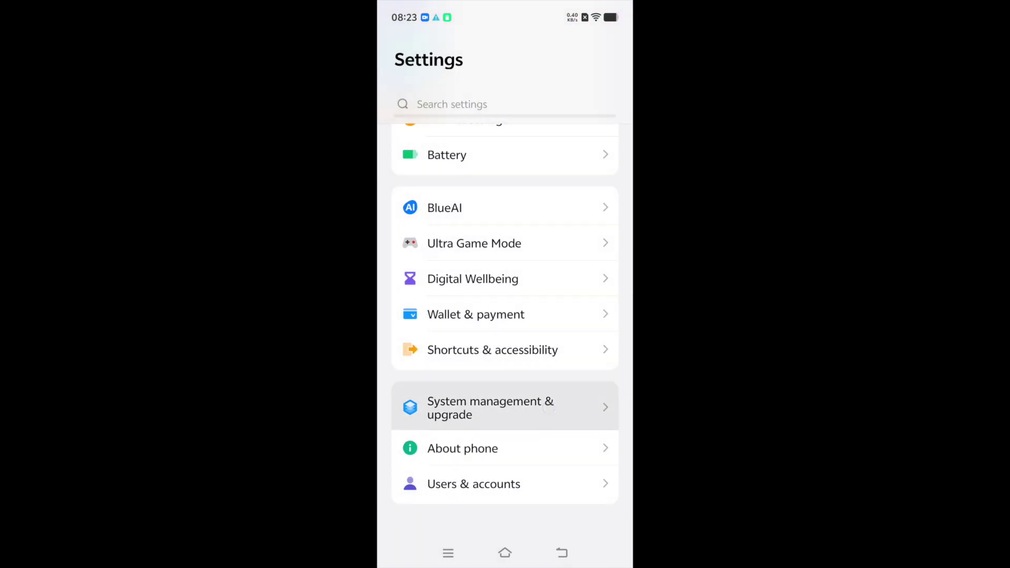
pyautogui.moveTo(527, 471); pyautogui.dragTo(550, 333)
pyautogui.click(509, 422)
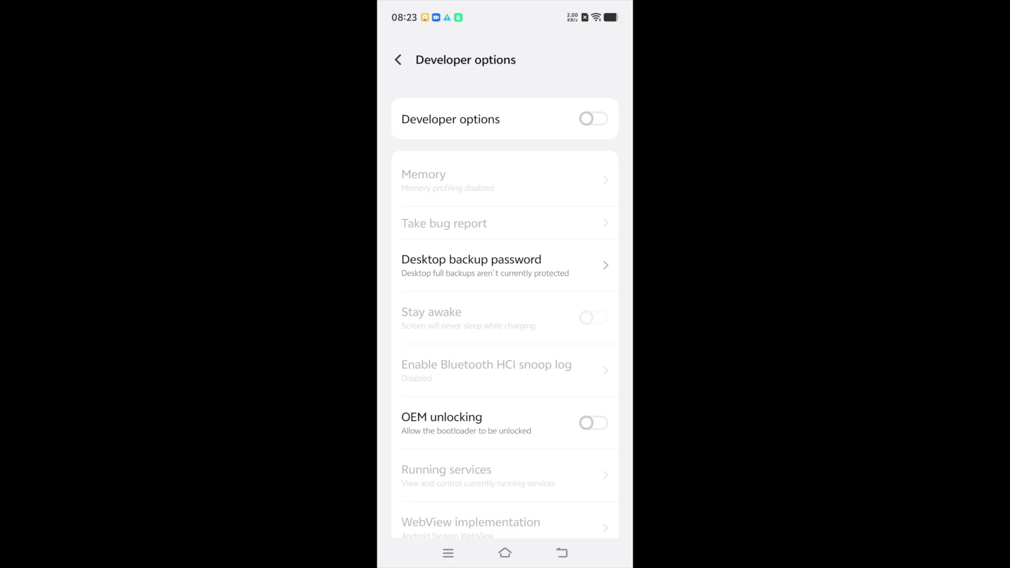
pyautogui.click(594, 118)
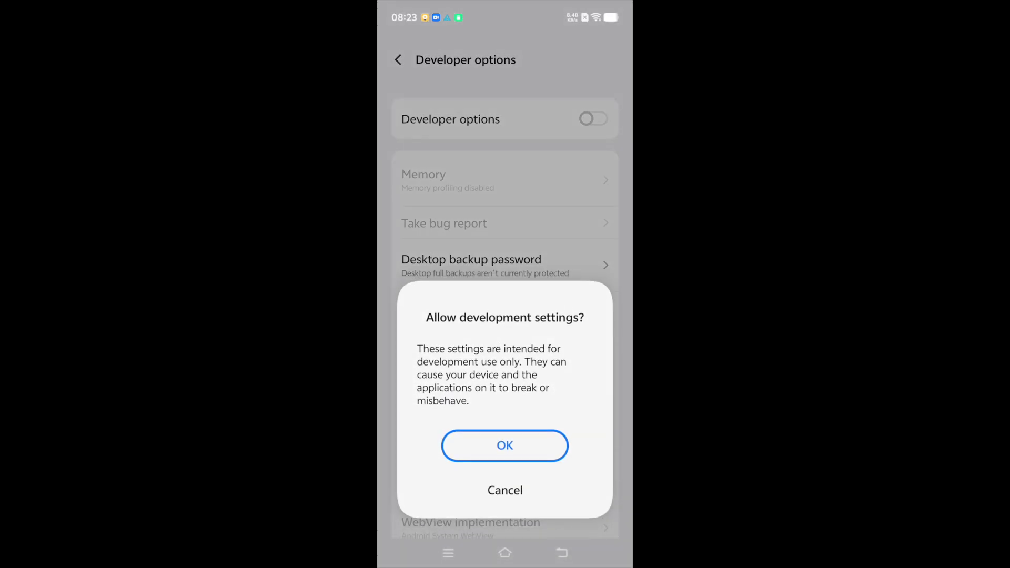
pyautogui.click(505, 446)
# Enable USB debugging and always allow debugging from this computer.
pyautogui.scroll(-5, 505, 315)
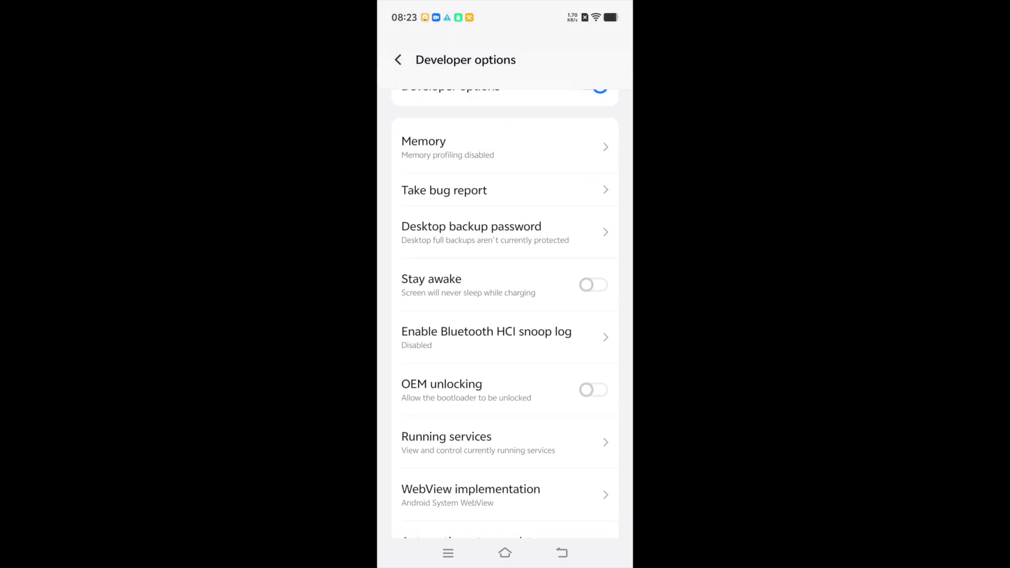
pyautogui.scroll(-3, 506, 316)
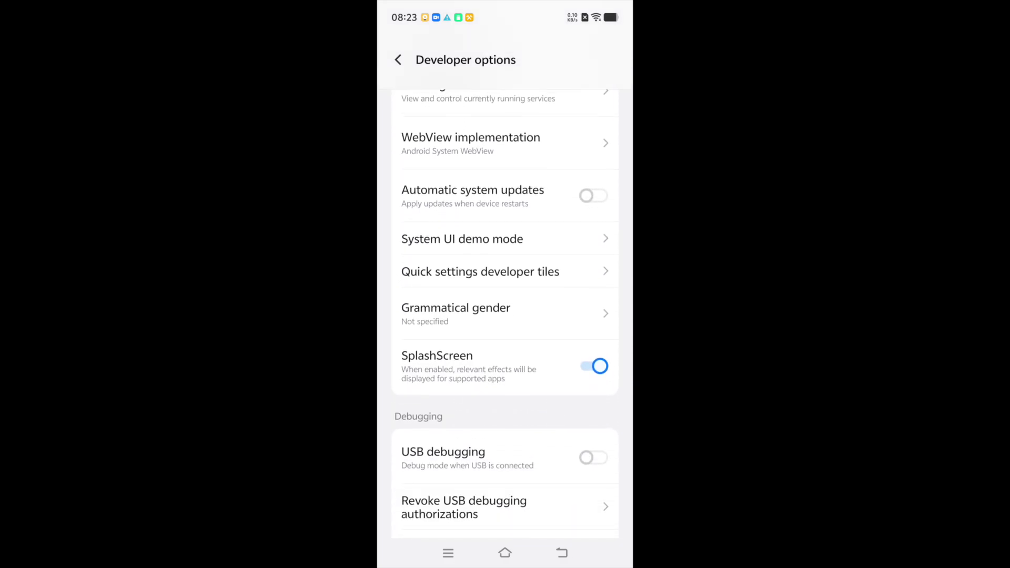
pyautogui.click(594, 422)
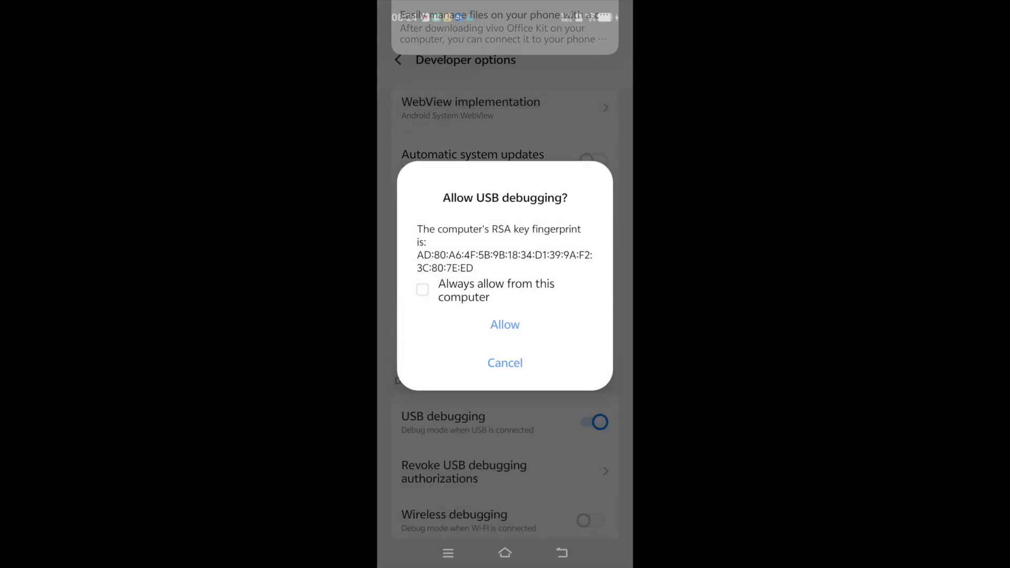
pyautogui.click(423, 290)
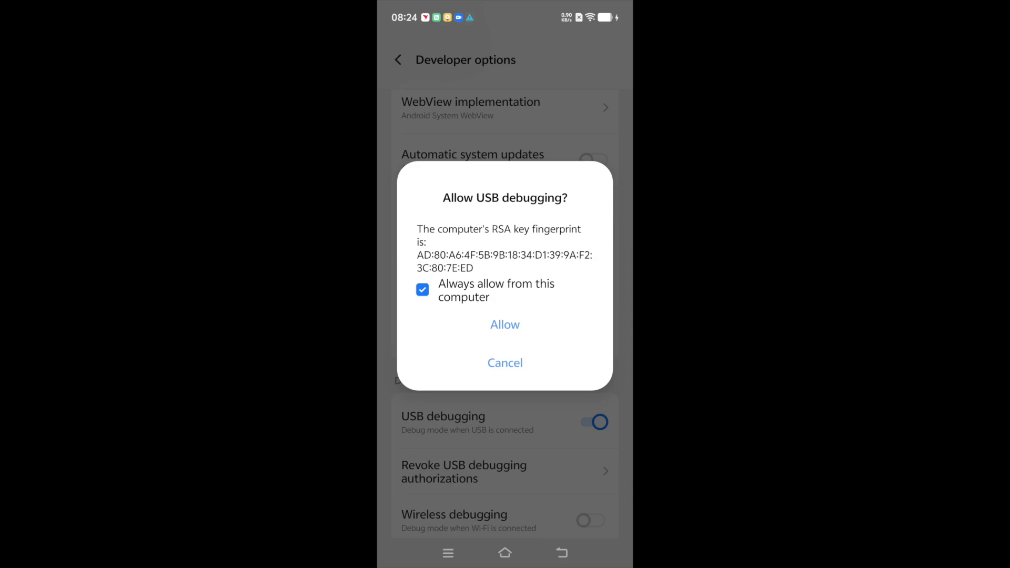
pyautogui.click(506, 325)
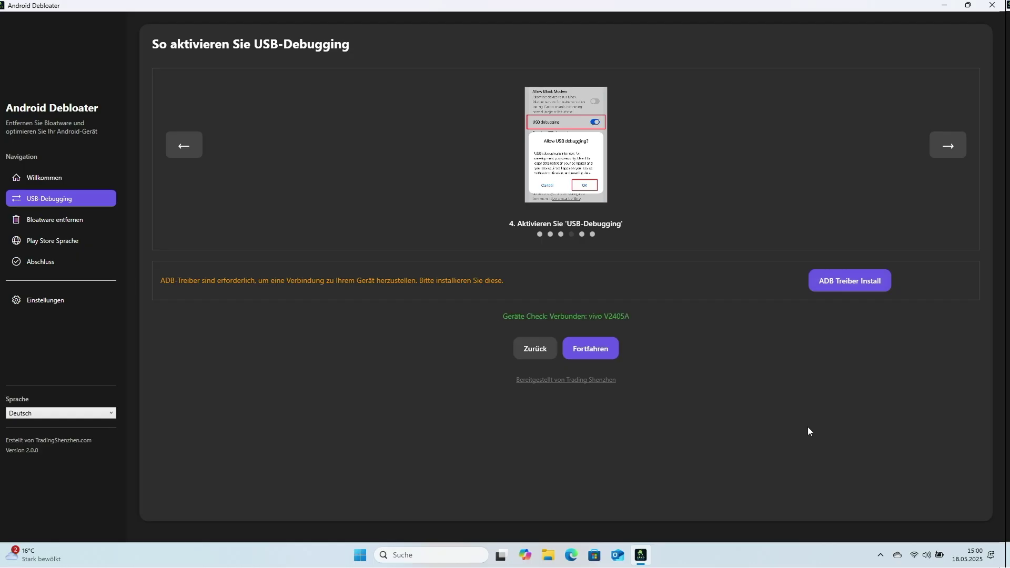
# Continue to Bloatware entfernen and start removal with Play Store, Gboard and SetEdit selected.
pyautogui.click(604, 350)
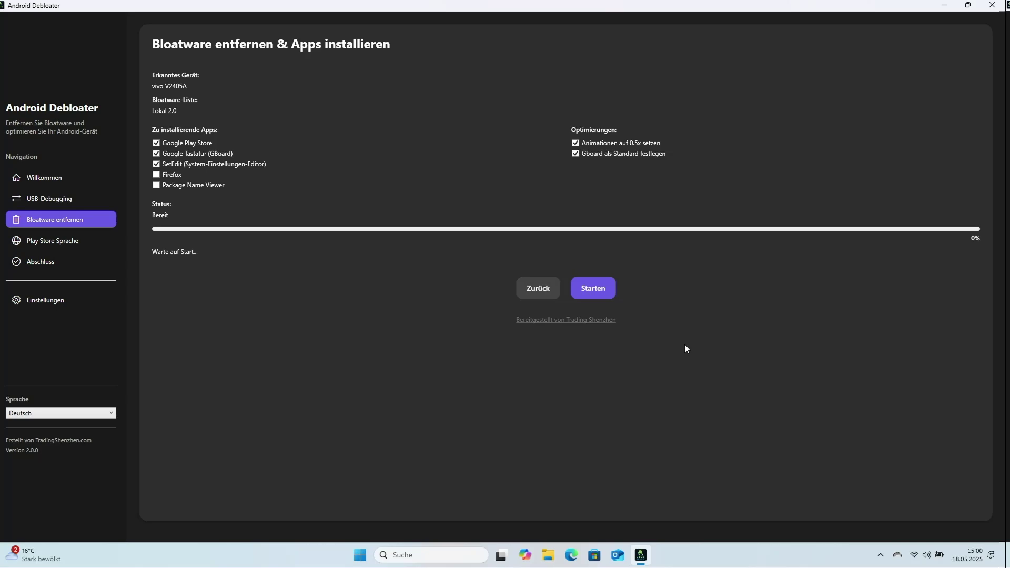
pyautogui.click(595, 288)
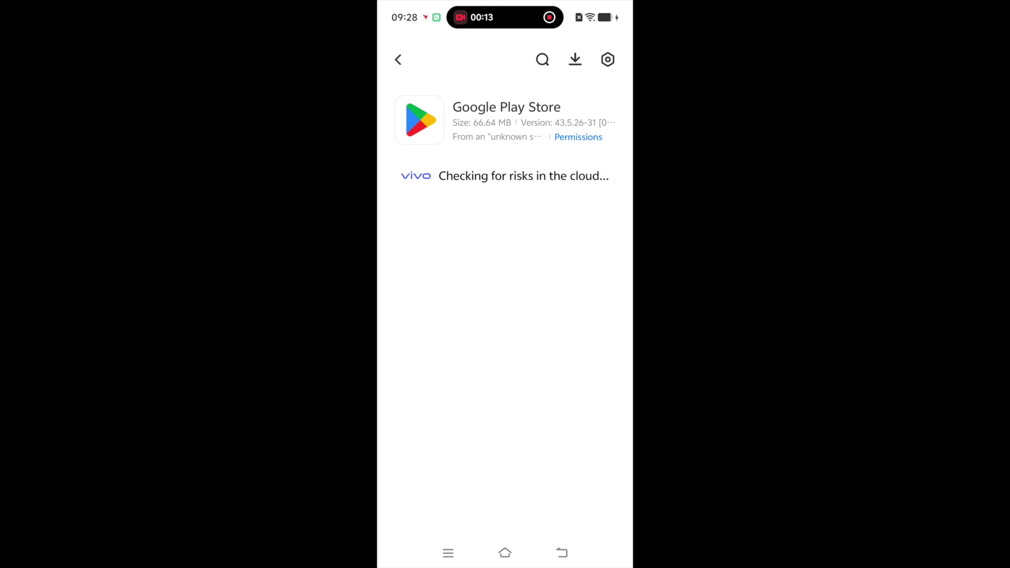
# Choose Continue installing on the phone's Google Play Store install prompt.
pyautogui.click(552, 492)
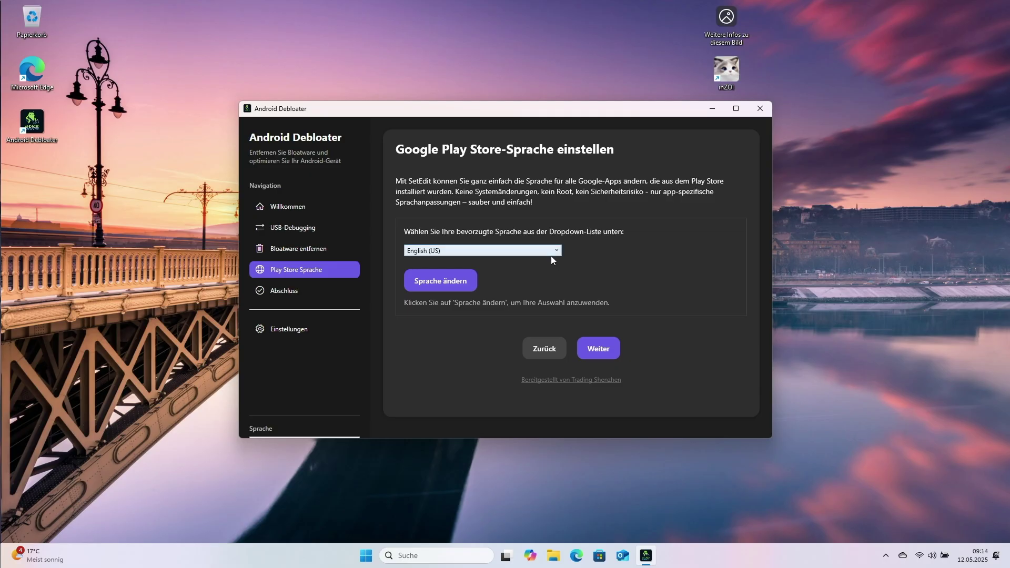
# Pick Polish in the Play Store language list, correcting an earlier German choice, and apply with Sprache ändern.
pyautogui.click(551, 254)
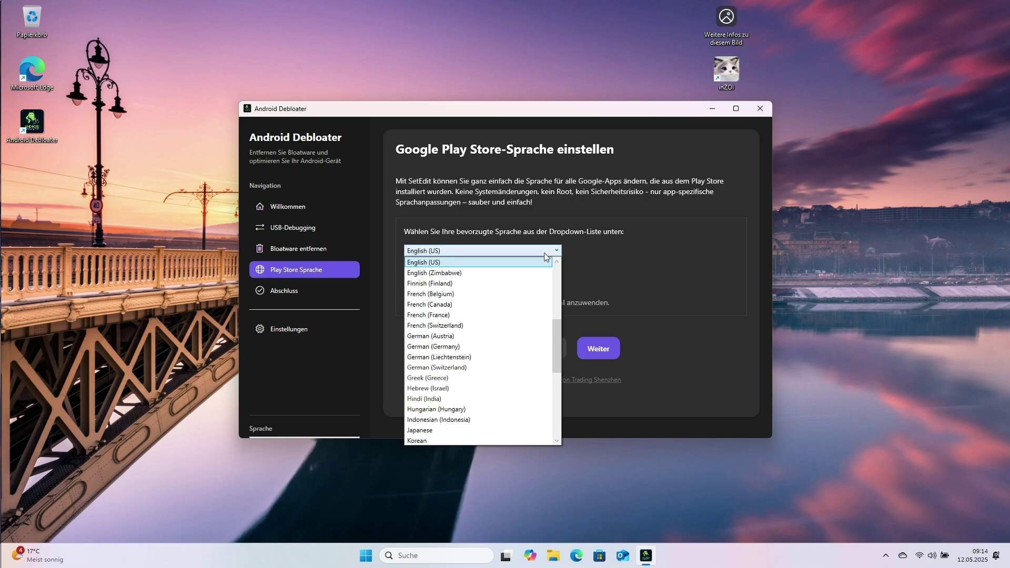
pyautogui.click(523, 345)
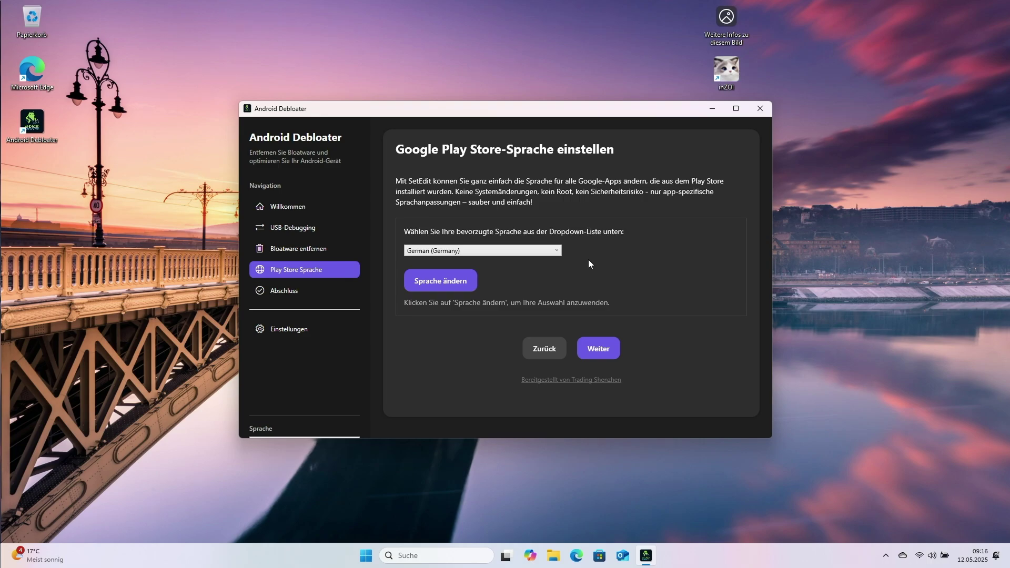
pyautogui.click(545, 249)
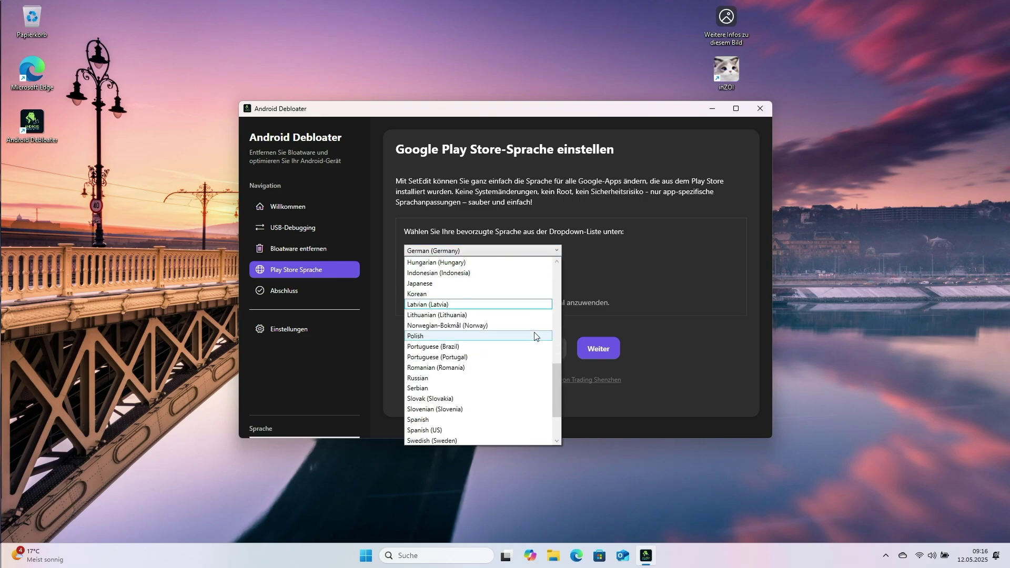
pyautogui.click(502, 336)
pyautogui.click(469, 284)
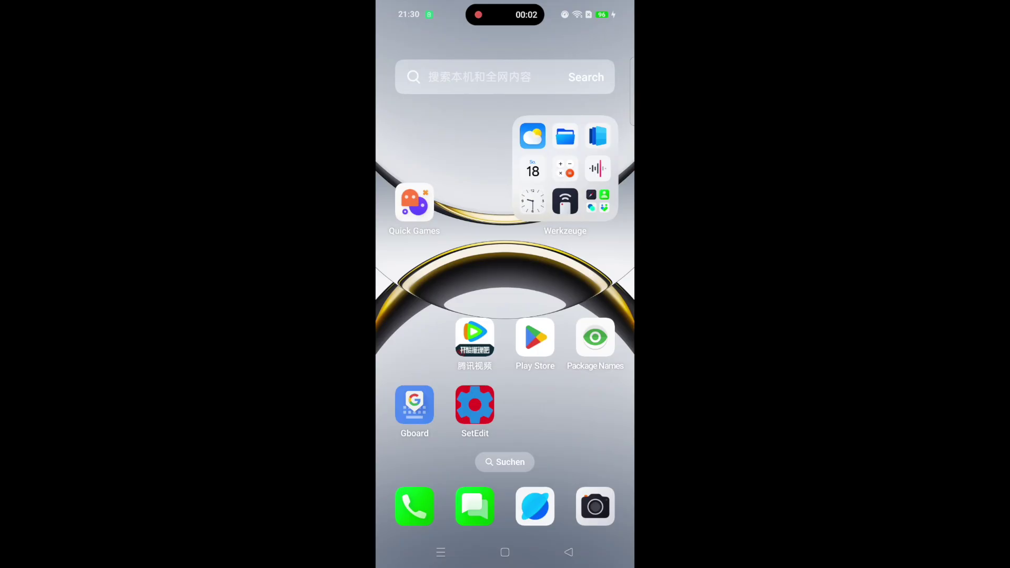
# In SetEdit, replace the system_locales value de-DE with pl-PL and save the change.
pyautogui.click(475, 404)
pyautogui.scroll(-15, 581, 249)
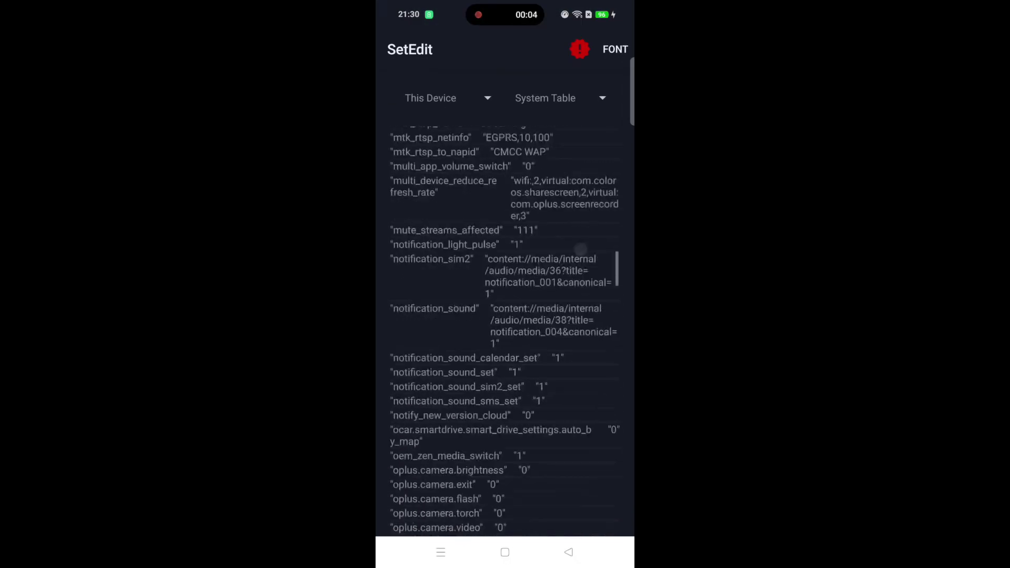
pyautogui.scroll(-15, 580, 249)
pyautogui.scroll(5, 573, 343)
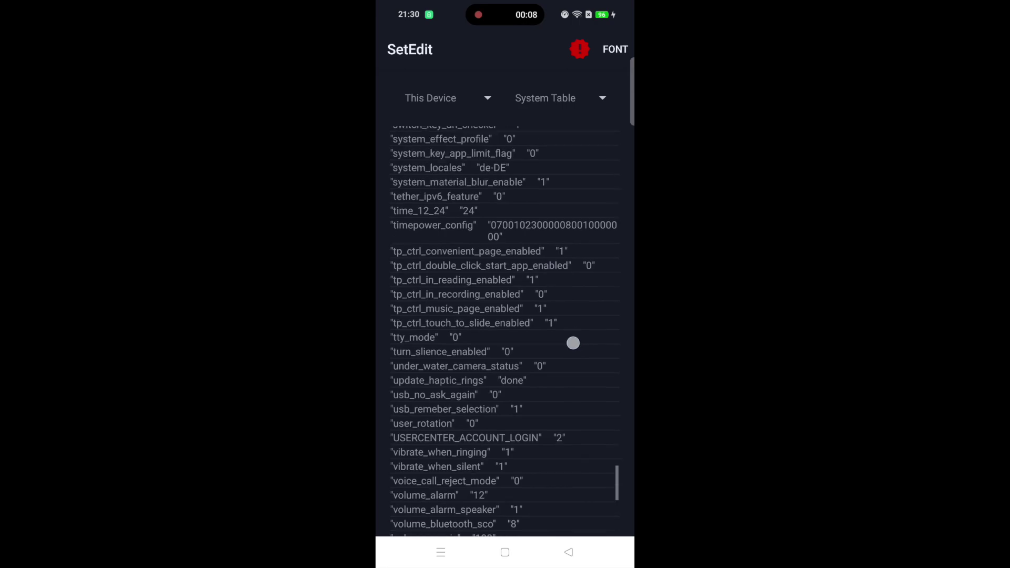
pyautogui.scroll(2, 573, 343)
pyautogui.click(500, 241)
pyautogui.click(526, 314)
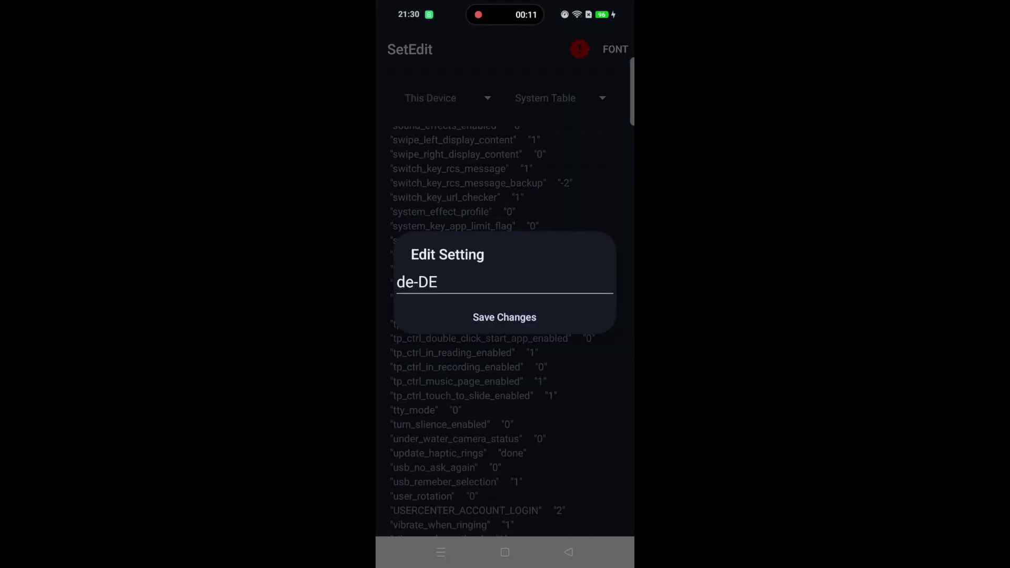
pyautogui.click(484, 285)
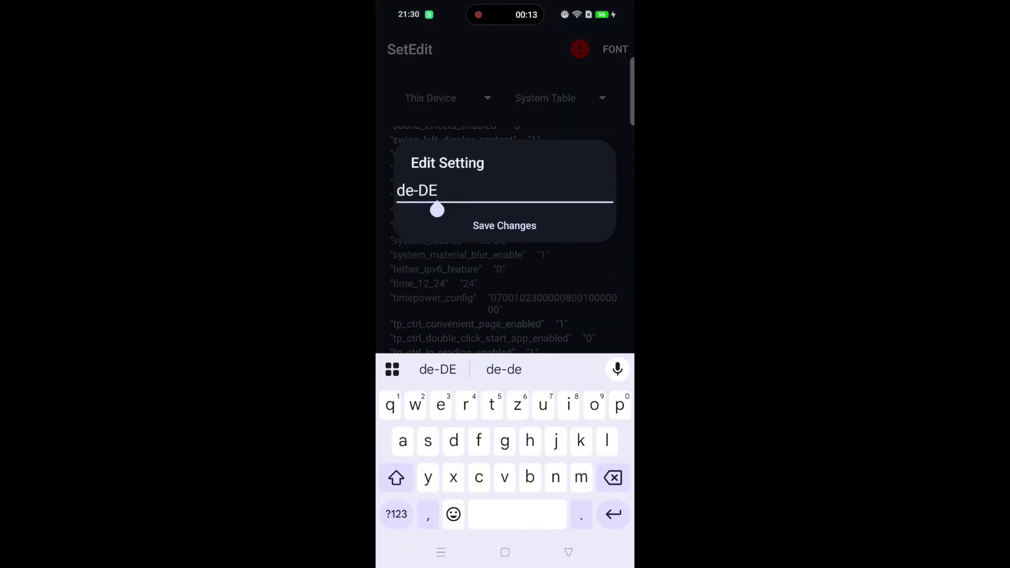
pyautogui.press('BackSpace')
pyautogui.press('BackSpace')
pyautogui.press('BackSpace')
pyautogui.press('BackSpace')
pyautogui.press('BackSpace')
pyautogui.write('pl-PL')
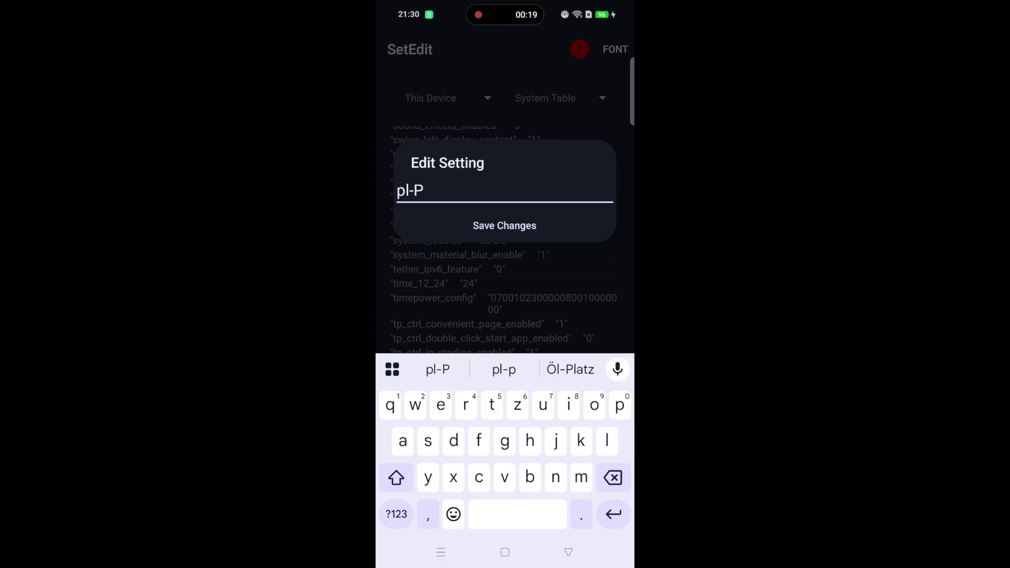
pyautogui.click(506, 225)
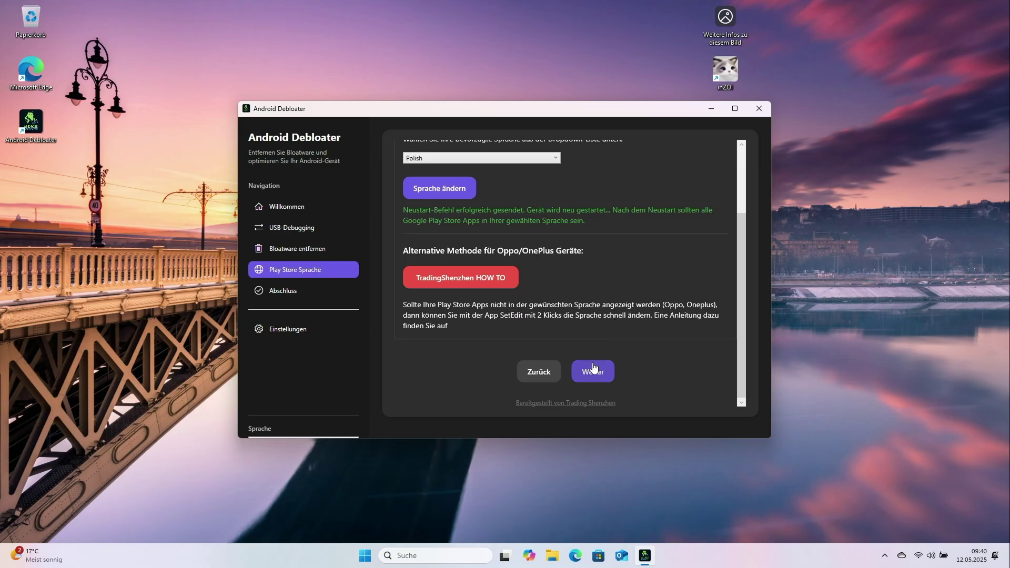
# Go on to the Abschluss page and finish the Android Debloater wizard with Fertigstellen.
pyautogui.click(592, 368)
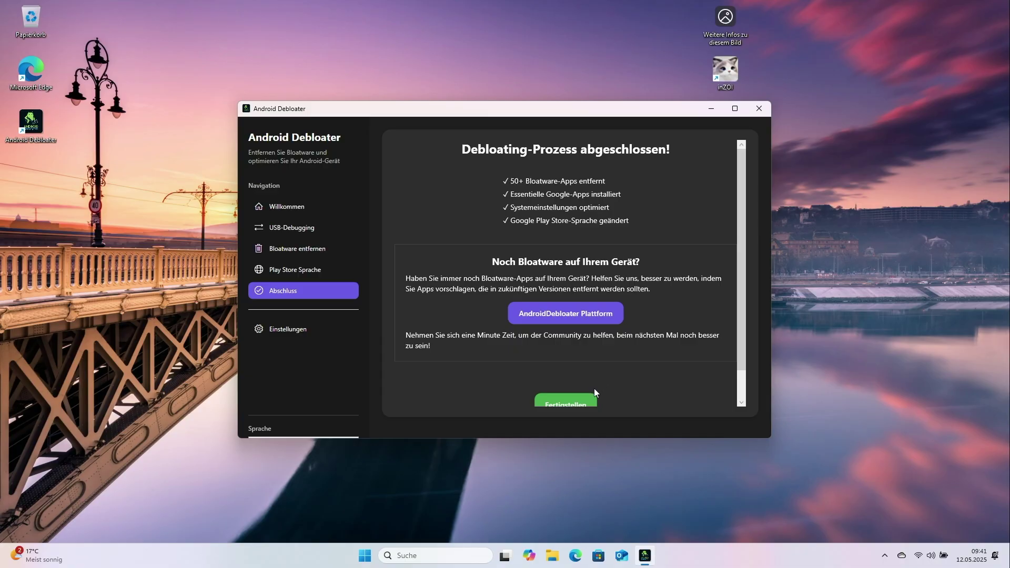
pyautogui.click(579, 403)
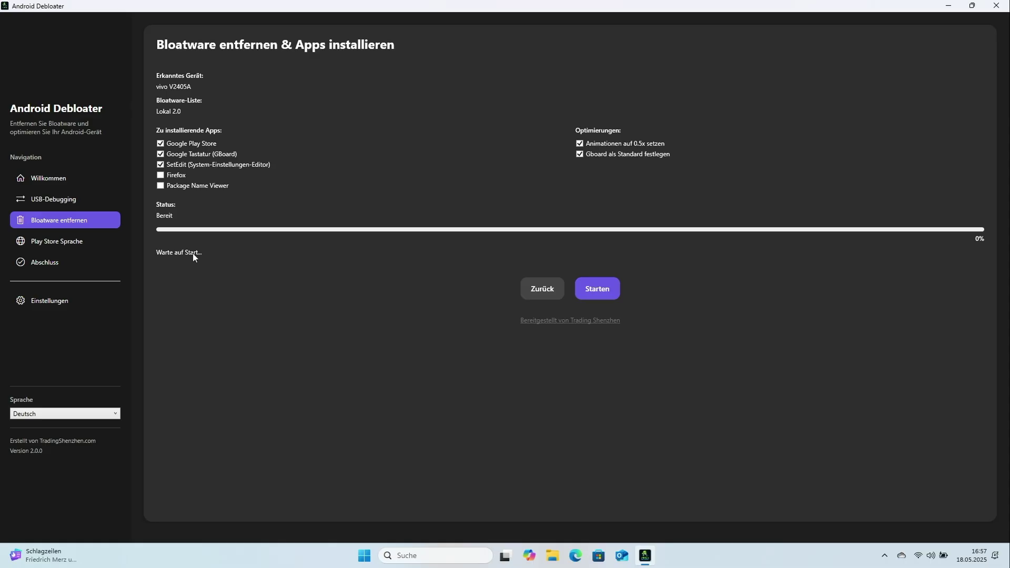
# Add Firefox under Zu installierende Apps and start the bloatware removal and installation.
pyautogui.click(161, 175)
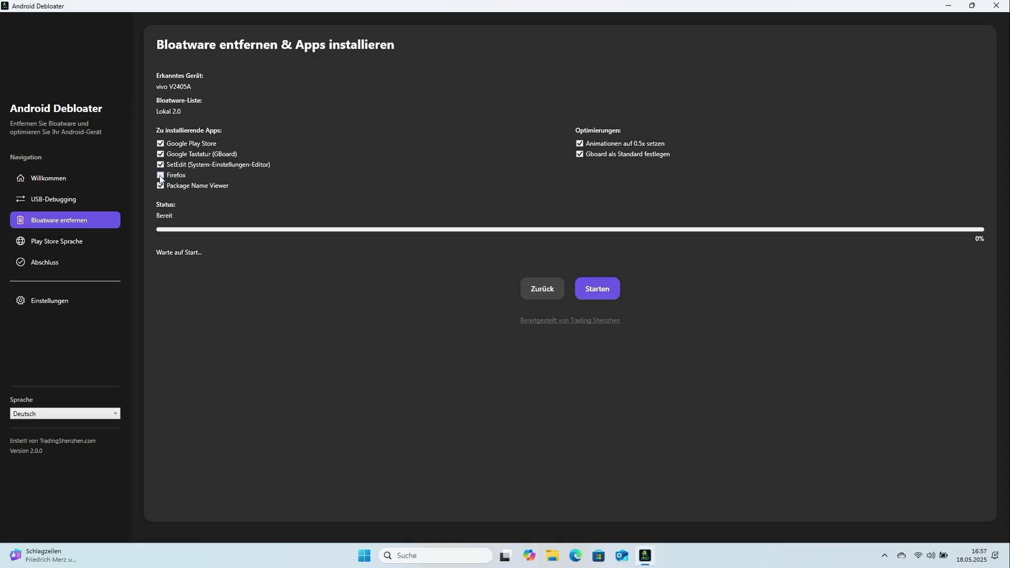
pyautogui.click(599, 293)
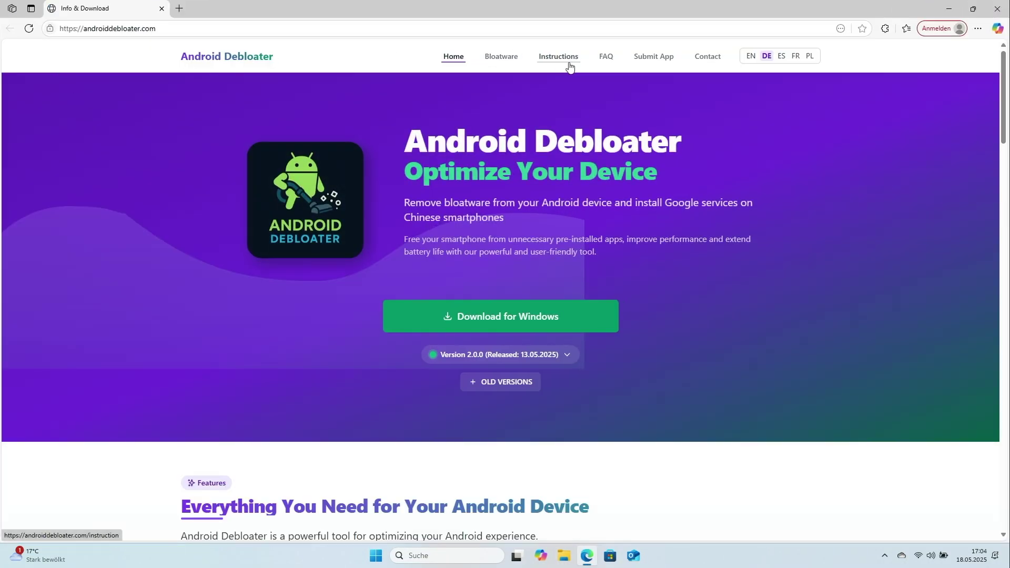
# On the Submit App form, enter the submitter's name and e-mail address.
pyautogui.click(659, 62)
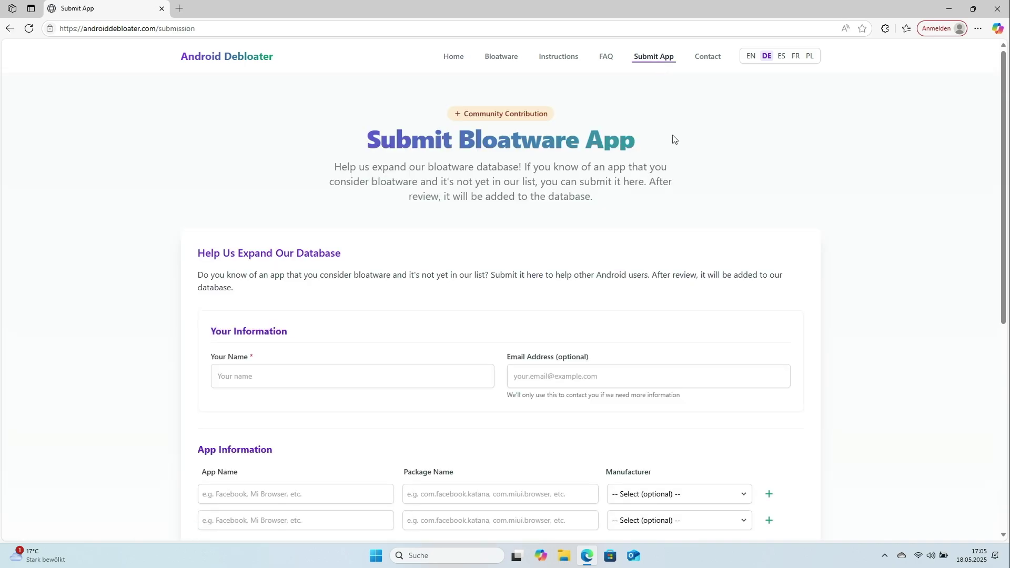
pyautogui.scroll(-2, 426, 293)
pyautogui.click(425, 293)
pyautogui.write('Hans')
pyautogui.press('Tab')
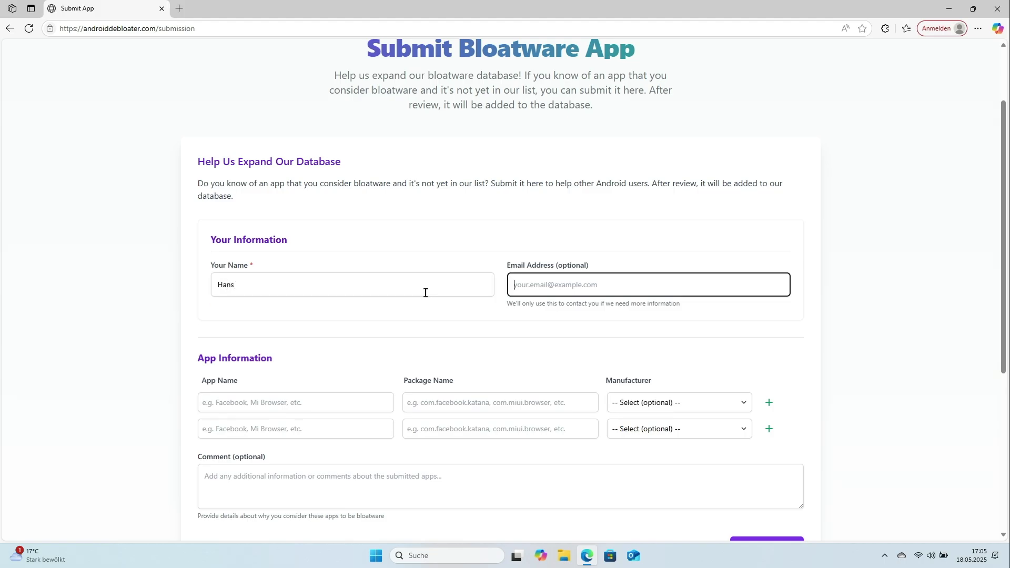
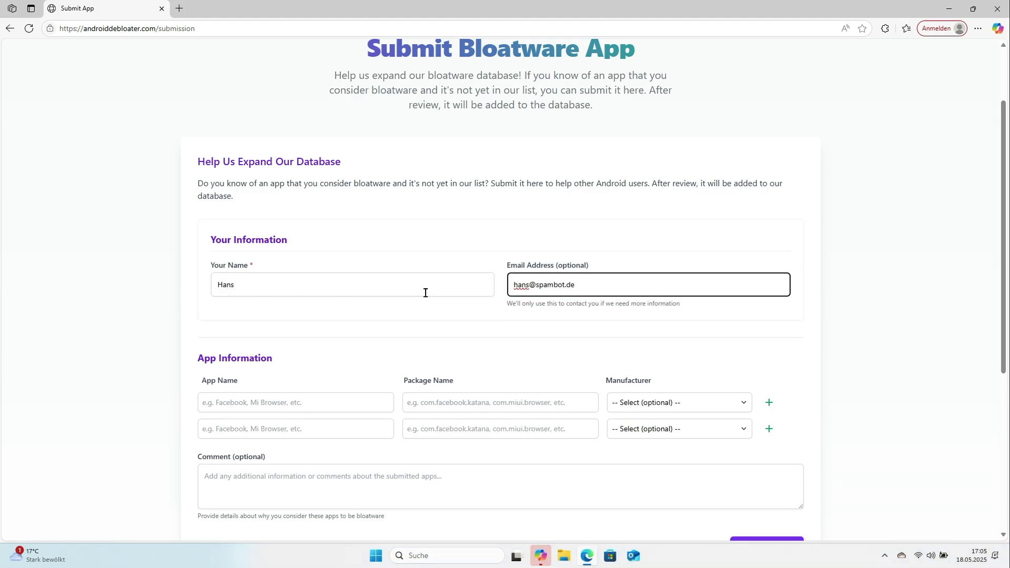
# Fill in the app names, package names, manufacturers and a thank-you comment, then submit both apps.
pyautogui.write('watch ')
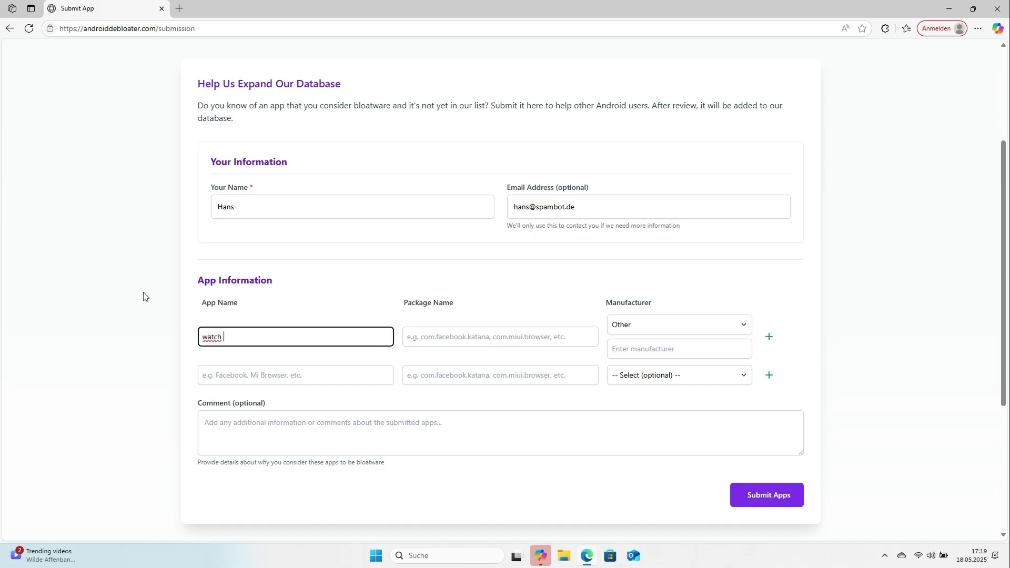
pyautogui.write('Phone')
pyautogui.press('Tab')
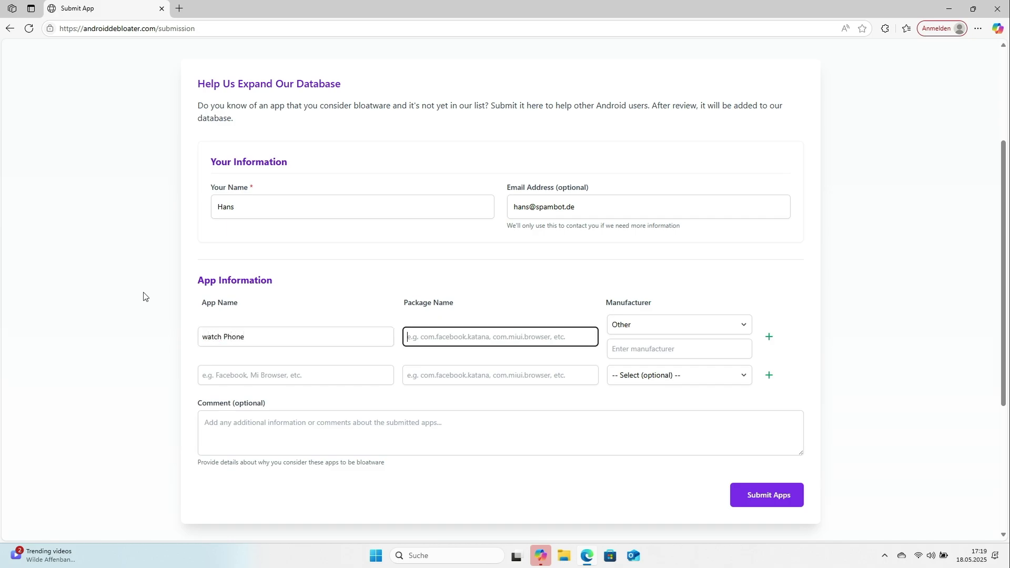
pyautogui.write('com.xtc.originwidget')
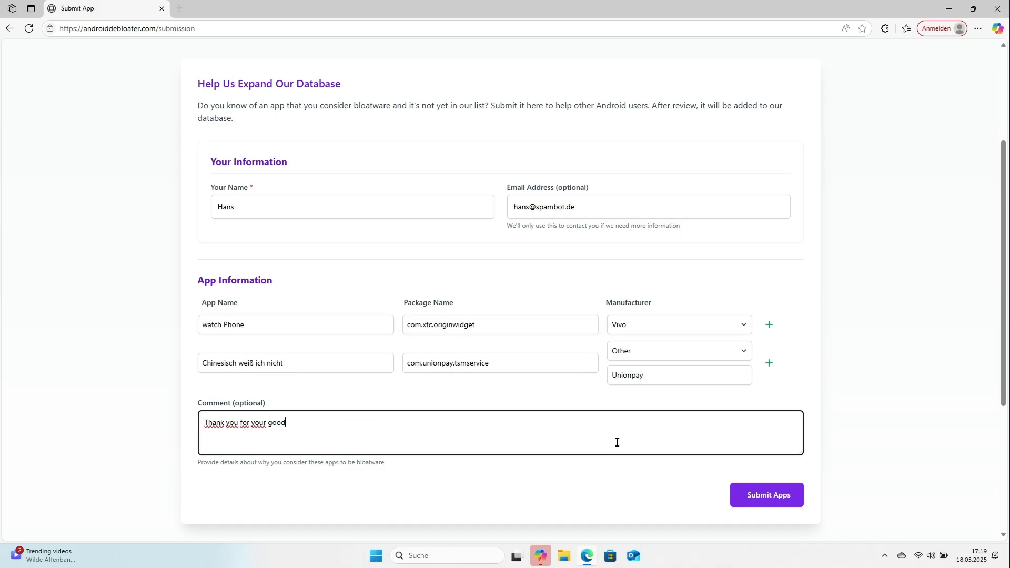
pyautogui.write('work')
pyautogui.click(764, 497)
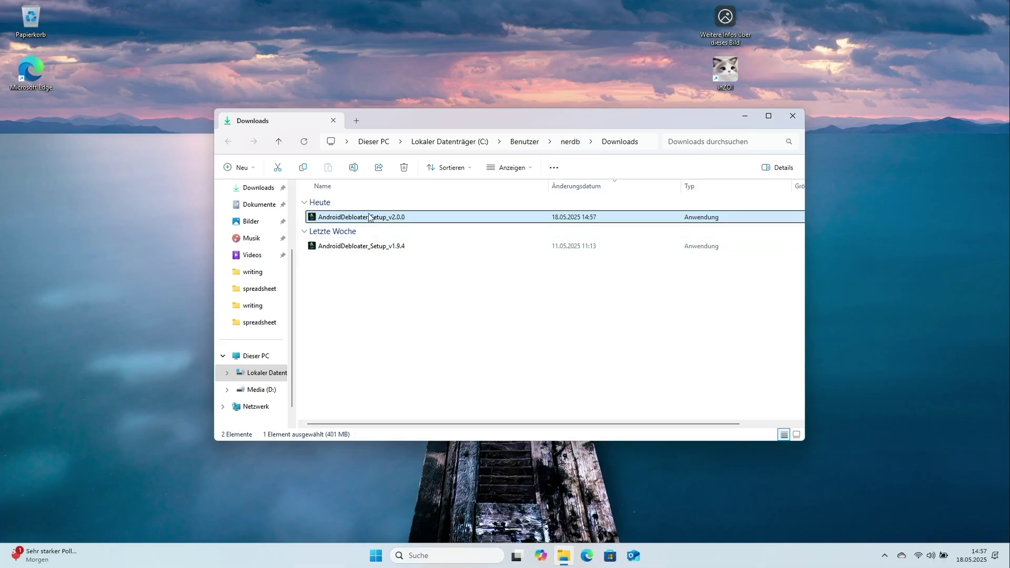
# Run AndroidDebloater_Setup_v2.0.0.exe, allow it through UAC and keep Deutsch as the setup language.
pyautogui.doubleClick(370, 217)
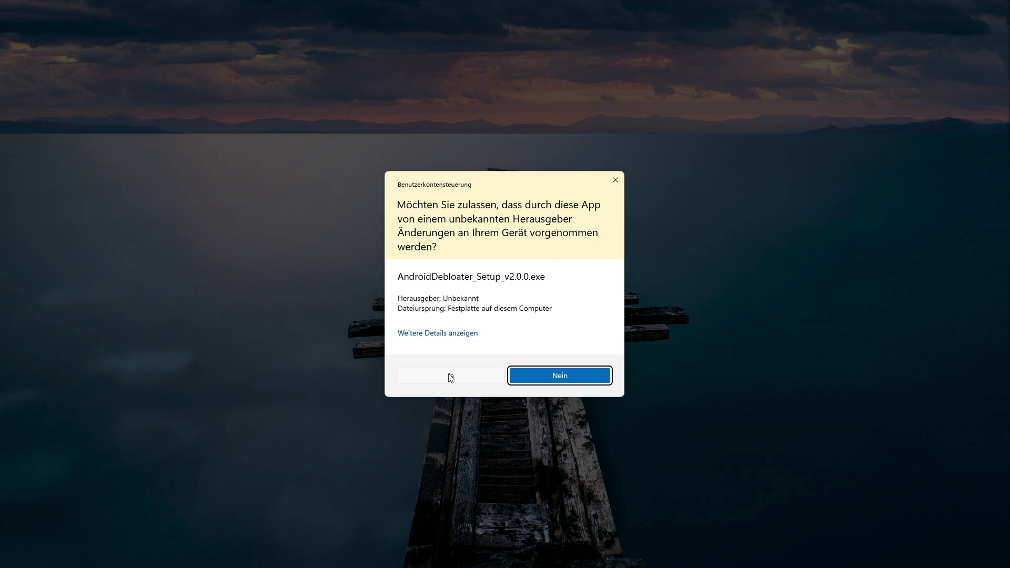
pyautogui.click(449, 375)
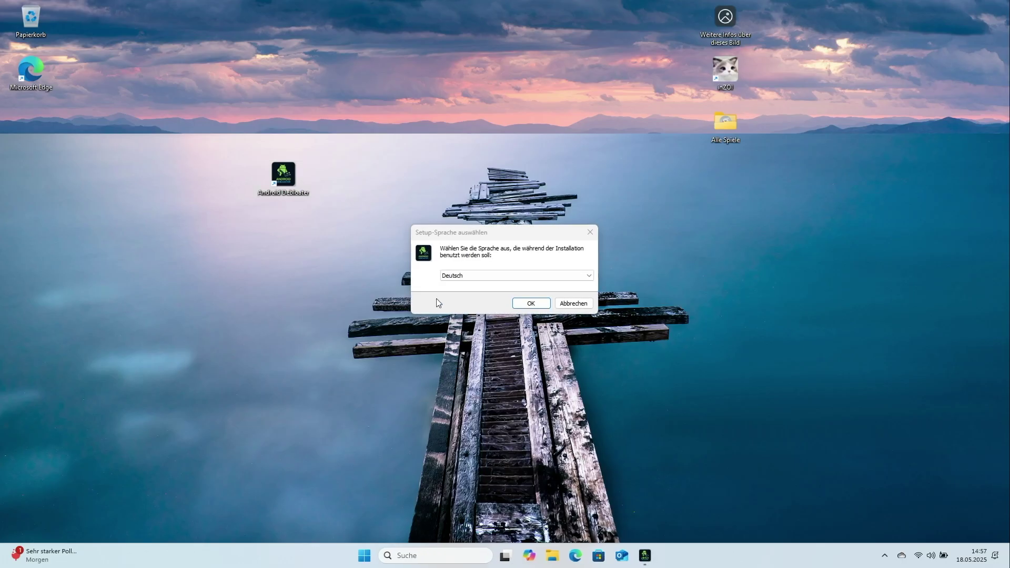
pyautogui.click(531, 304)
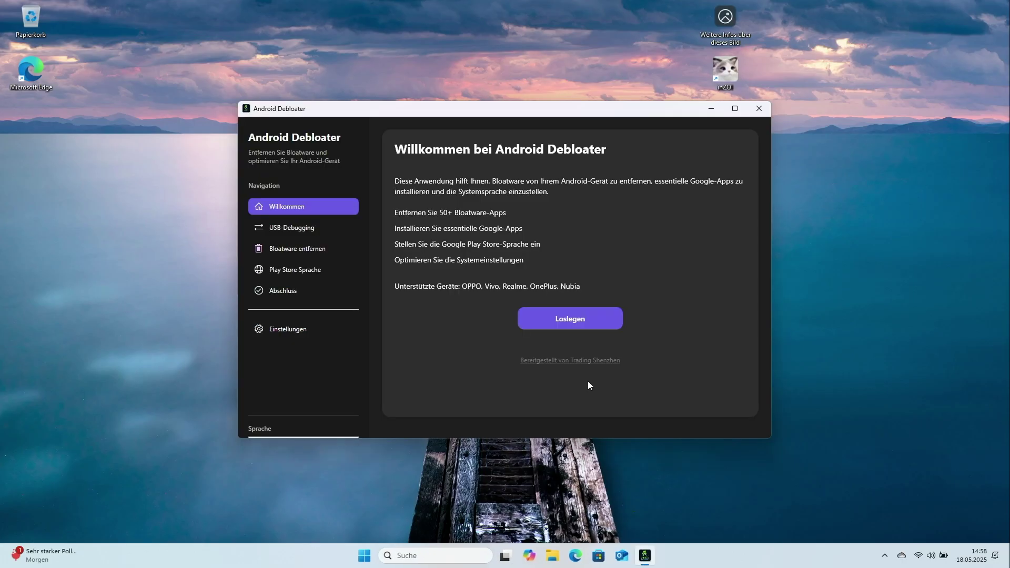